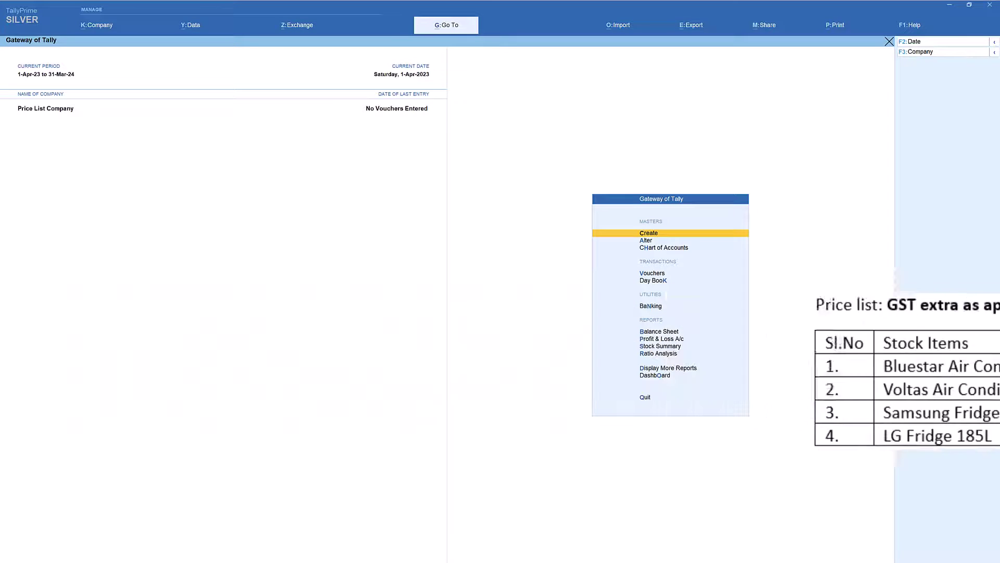
Start a stock-group price list for All Items at the Wholesale price level, applicable from 1-Apr-23
{"action": "left_click", "coordinate": [671, 232]}
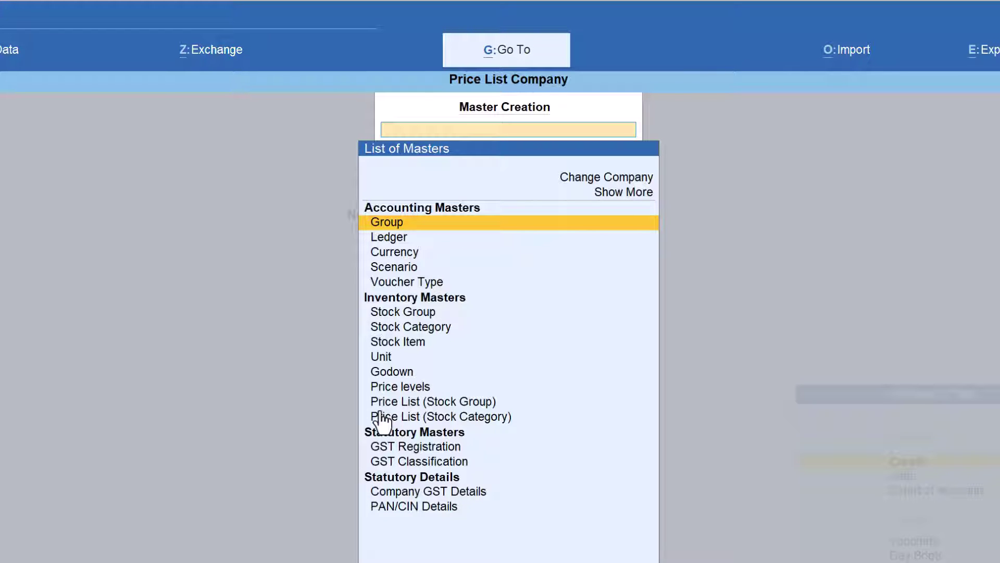
{"action": "left_click", "coordinate": [460, 402]}
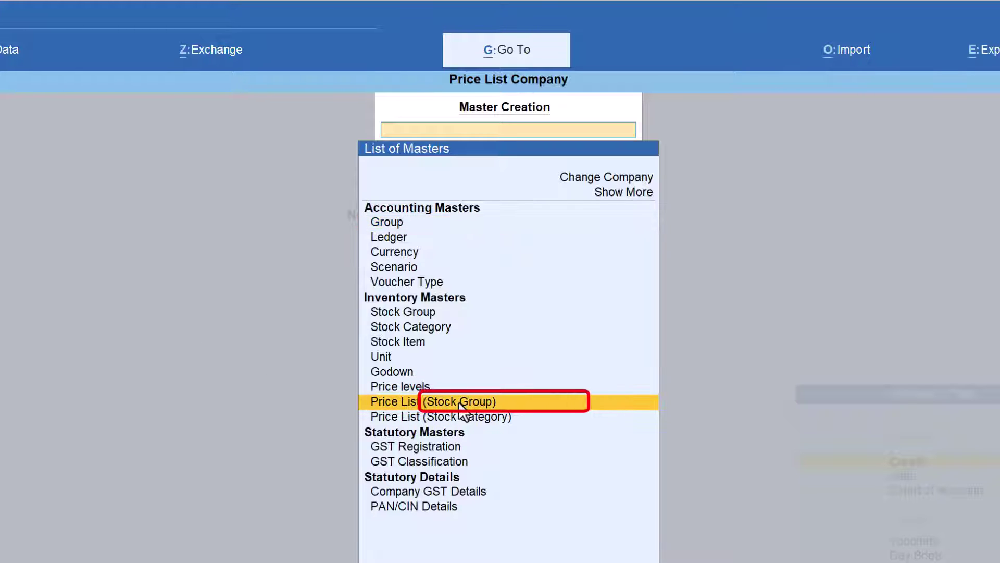
{"action": "left_click", "coordinate": [460, 403]}
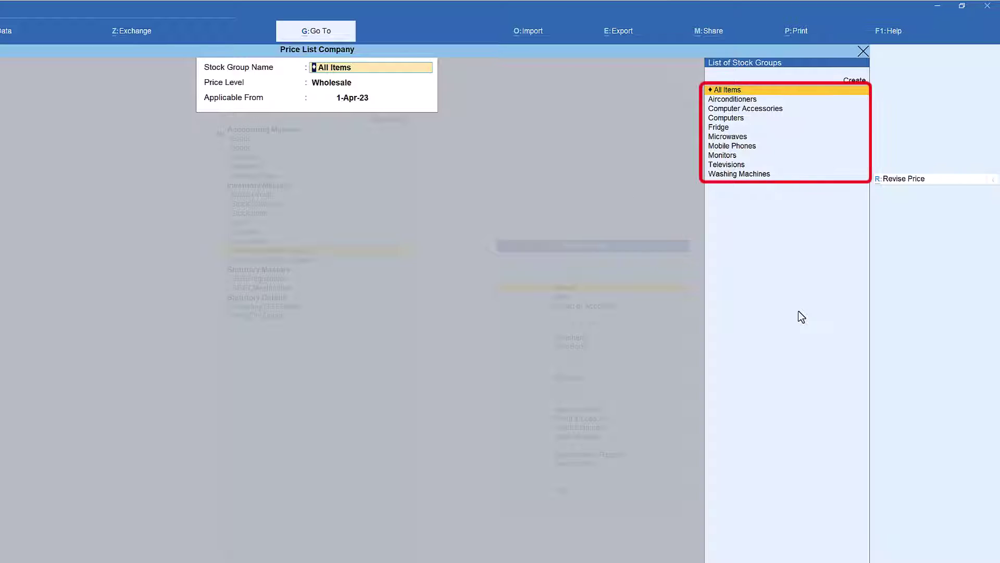
{"action": "key", "text": "Return"}
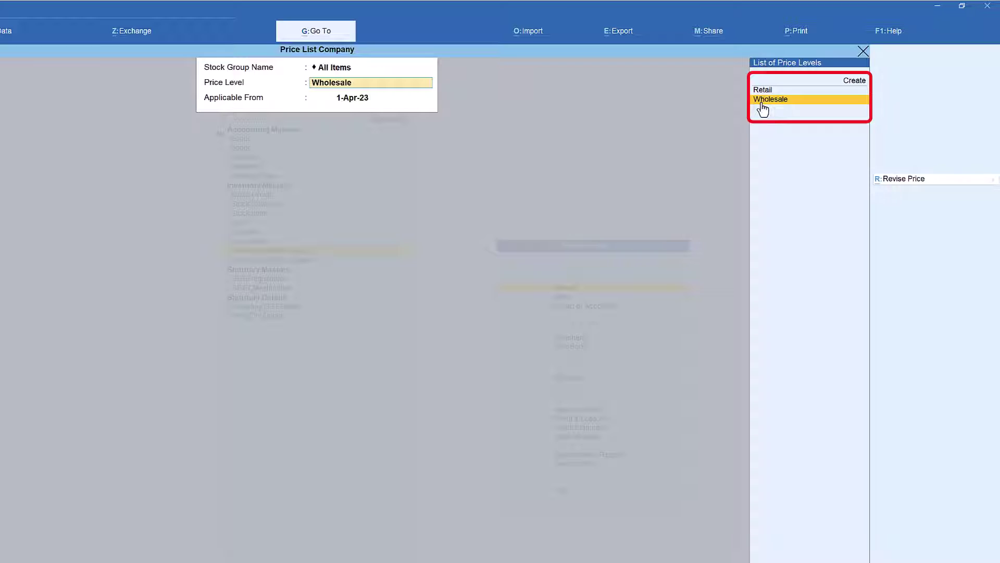
{"action": "key", "text": "Return"}
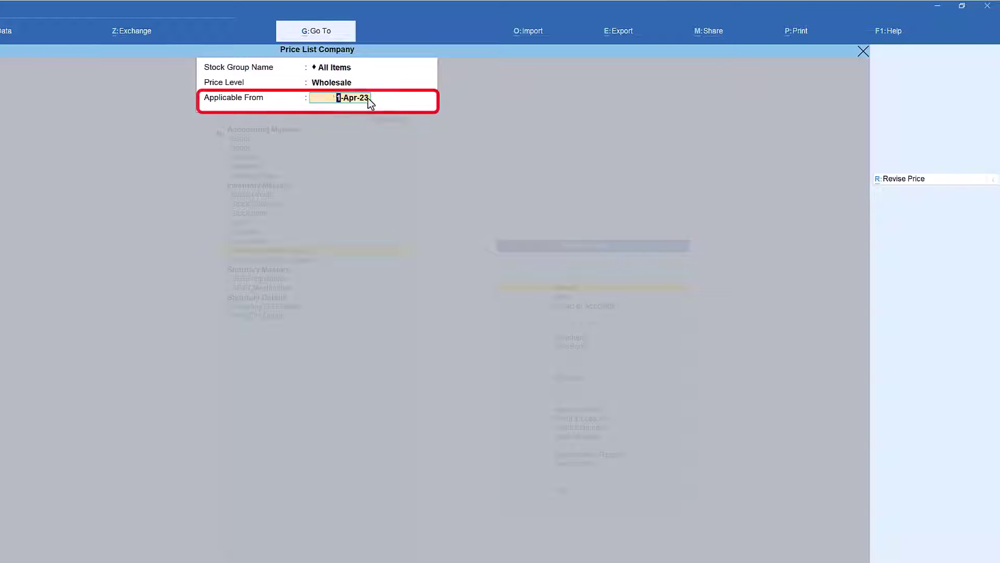
{"action": "key", "text": "Return"}
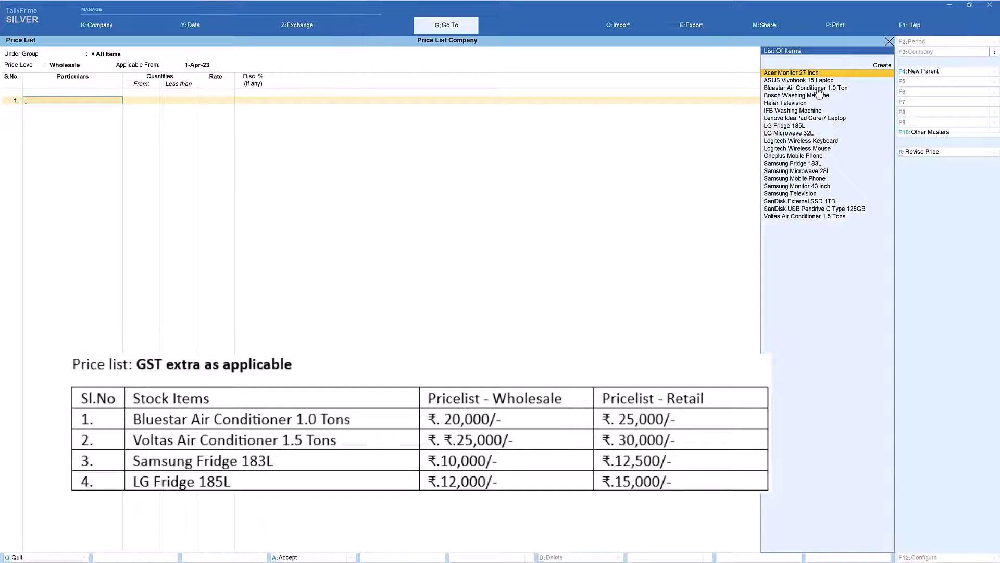
Add Bluestar Air Conditioner 1.0 Ton to the Wholesale price list at a rate of 20,000, without quantity limits or discount
{"action": "key", "text": "Down"}
{"action": "key", "text": "Down"}
{"action": "key", "text": "Return"}
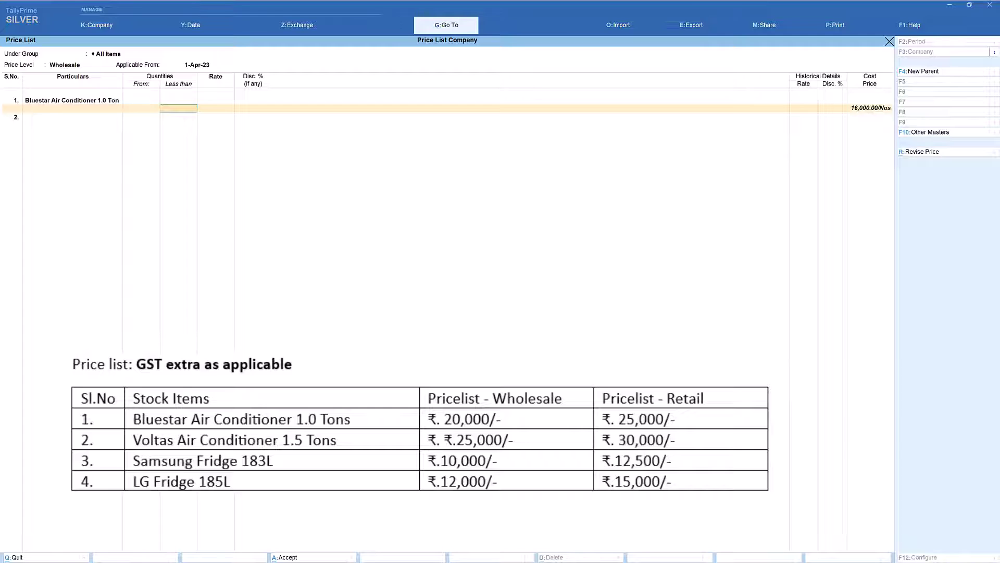
{"action": "key", "text": "Return"}
{"action": "key", "text": "Return"}
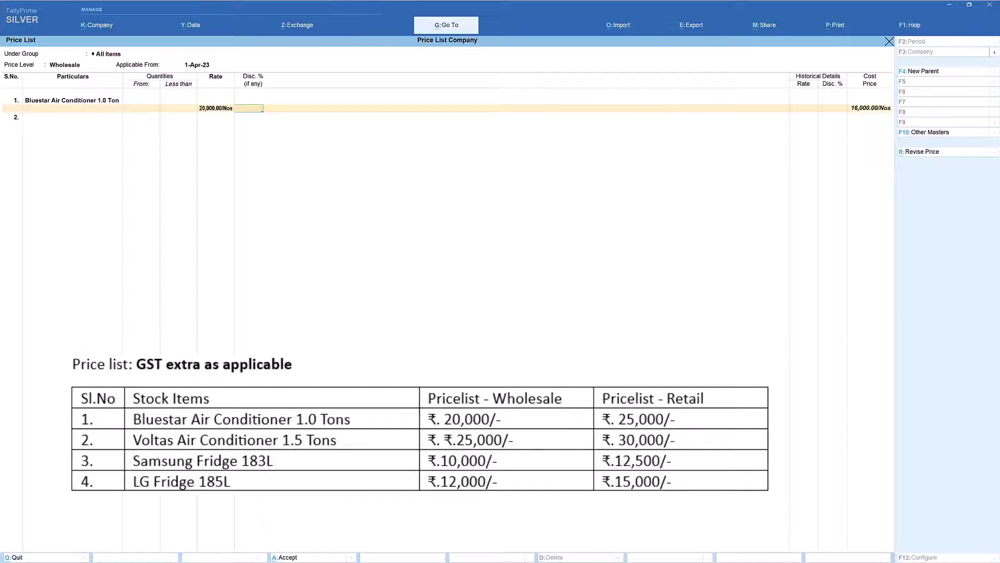
{"action": "key", "text": "Return"}
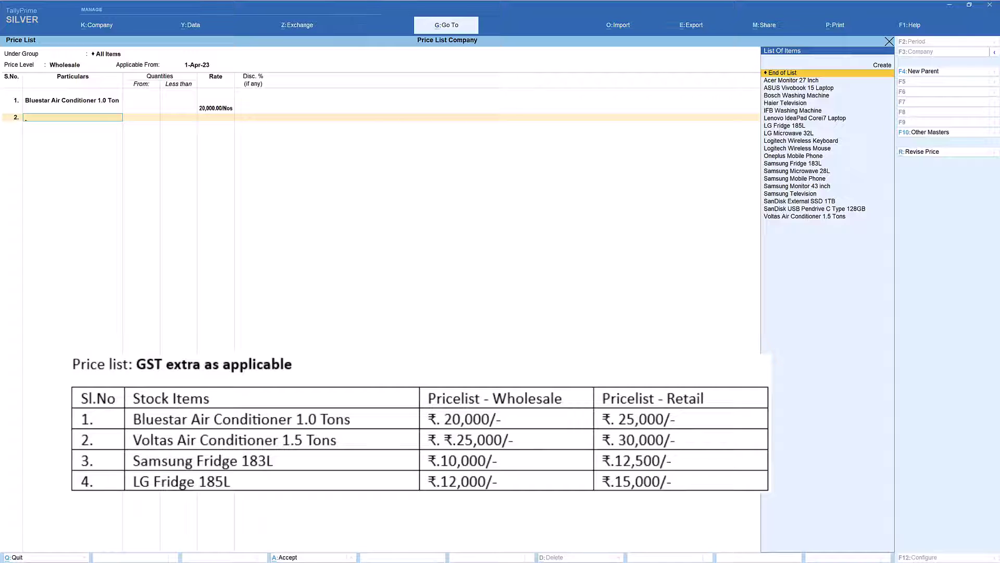
Add Voltas Air Conditioner 1.5 Tons to the Wholesale price list at a rate of 25,000
{"action": "type", "text": "v"}
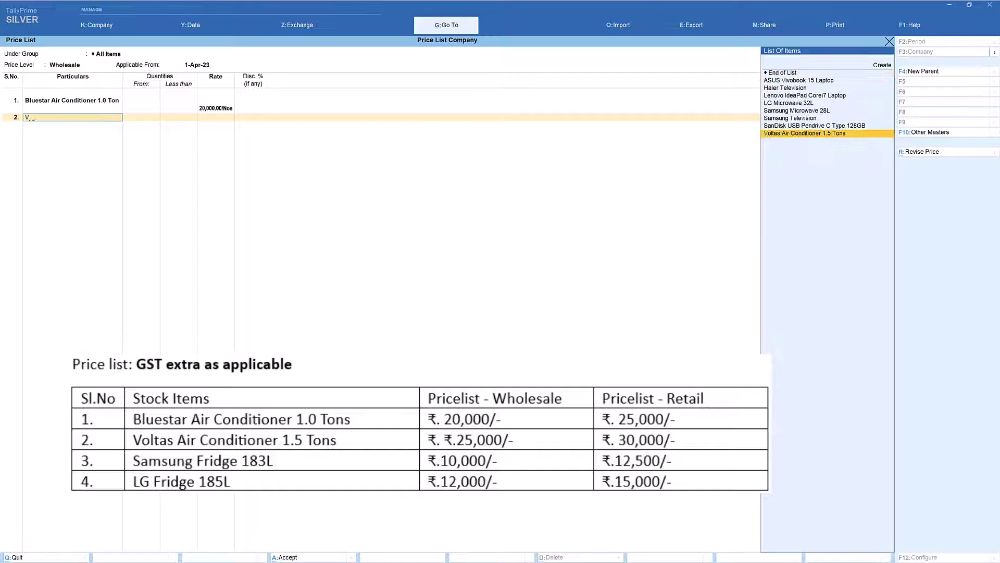
{"action": "key", "text": "Return"}
{"action": "key", "text": "Return"}
{"action": "key", "text": "Return"}
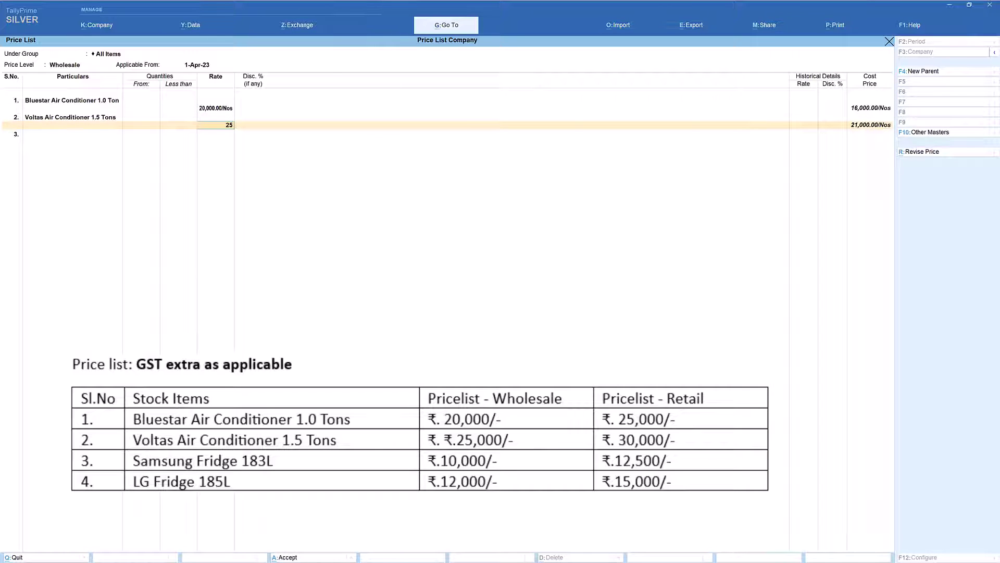
{"action": "type", "text": "25,000"}
{"action": "key", "text": "Return"}
{"action": "key", "text": "Return"}
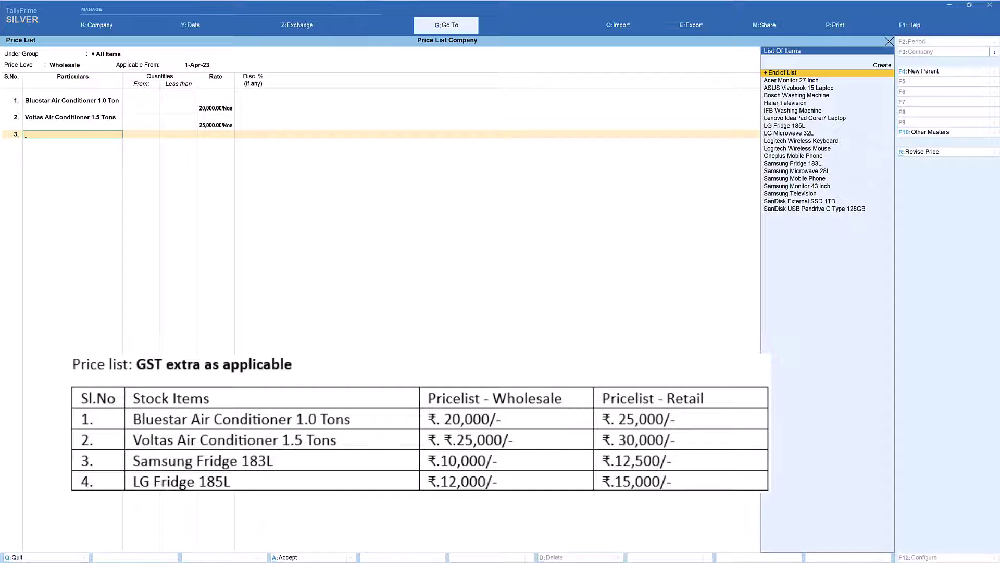
Add Samsung Fridge 183L to the Wholesale price list at a rate of 10,000
{"action": "type", "text": "Sam"}
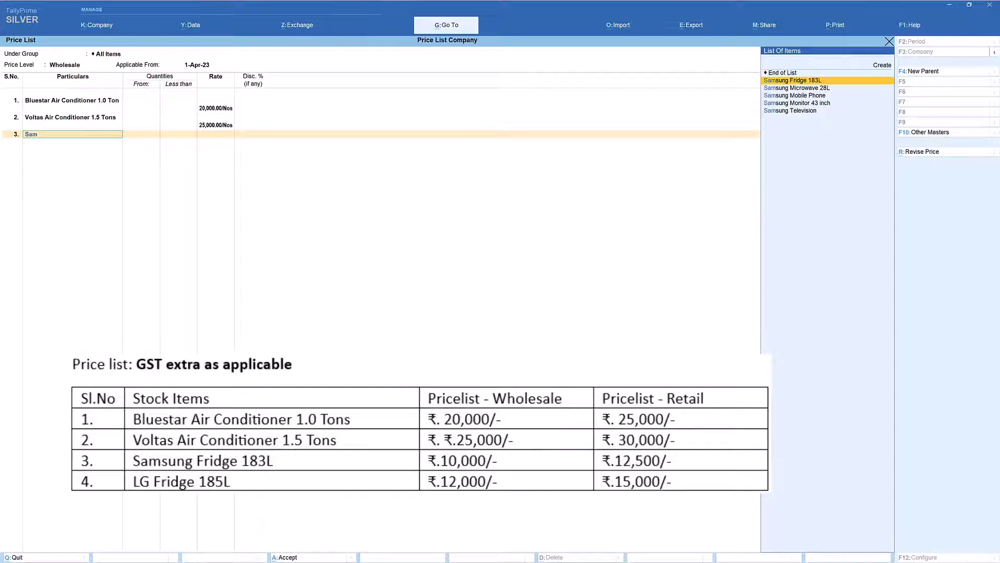
{"action": "key", "text": "Return"}
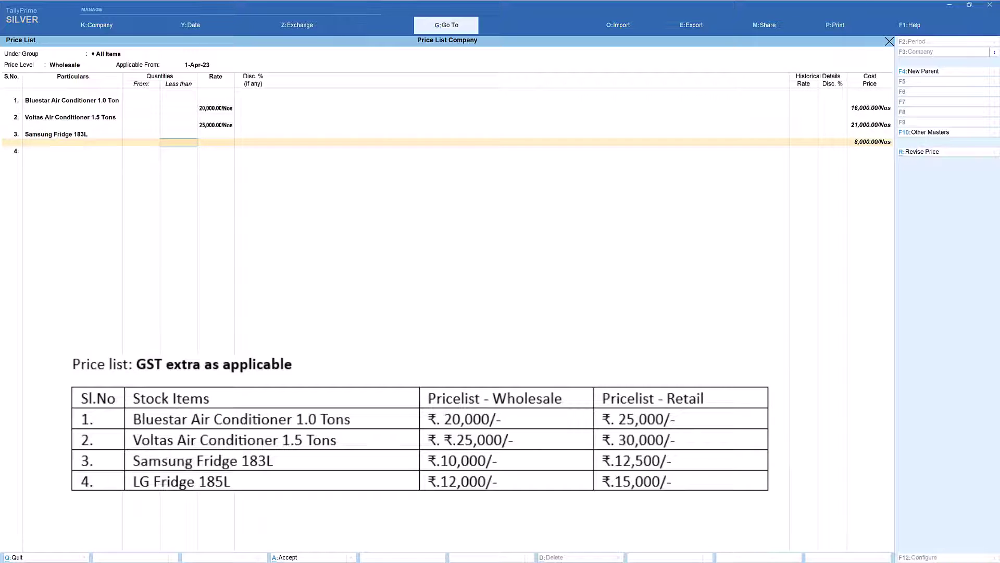
{"action": "key", "text": "Return"}
{"action": "type", "text": "10,"}
{"action": "type", "text": "000"}
{"action": "key", "text": "Return"}
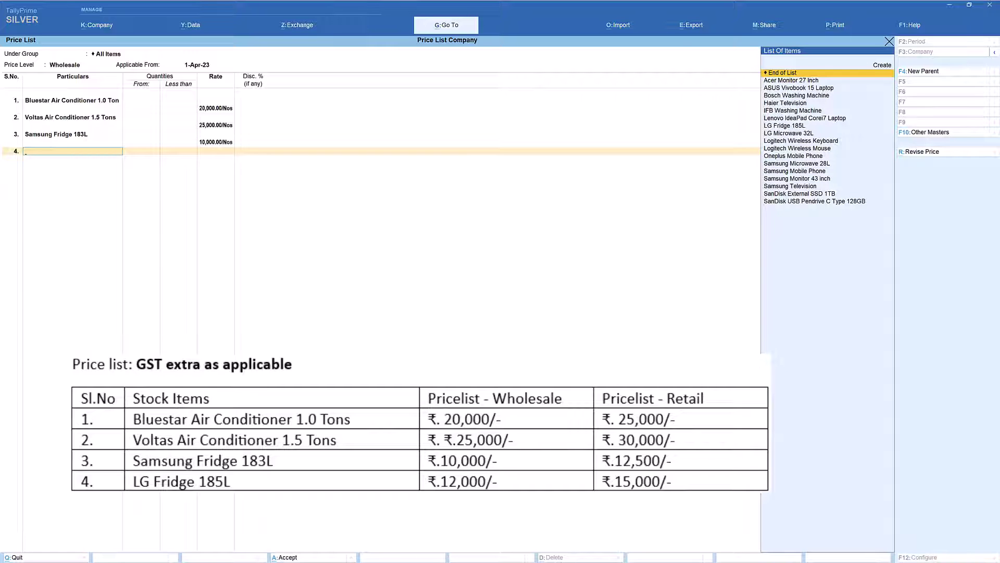
Add LG Fridge 185L at a rate of 12,000 as the last item and save the Wholesale price list
{"action": "type", "text": "Lg"}
{"action": "key", "text": "Down"}
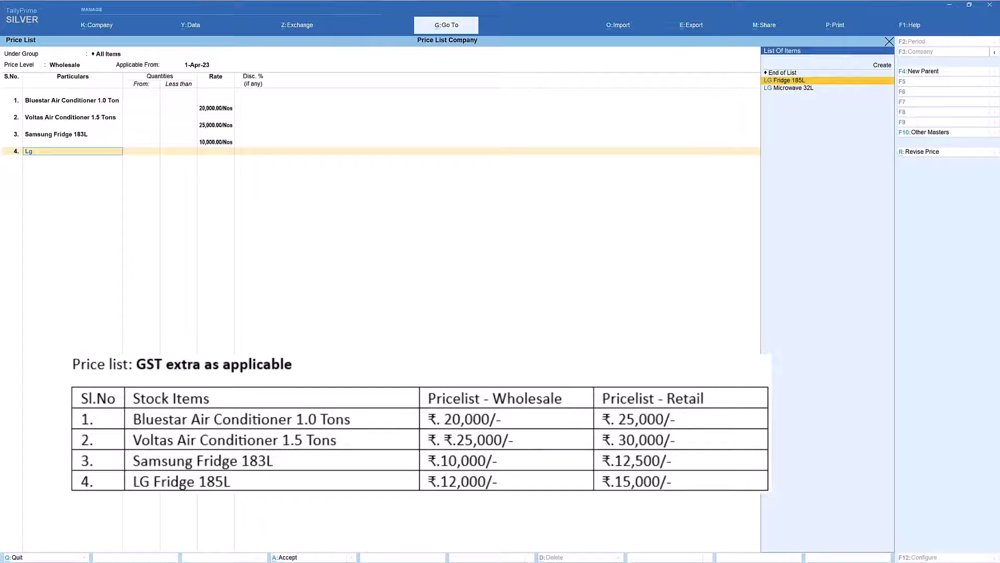
{"action": "key", "text": "Return"}
{"action": "key", "text": "Return"}
{"action": "key", "text": "Return"}
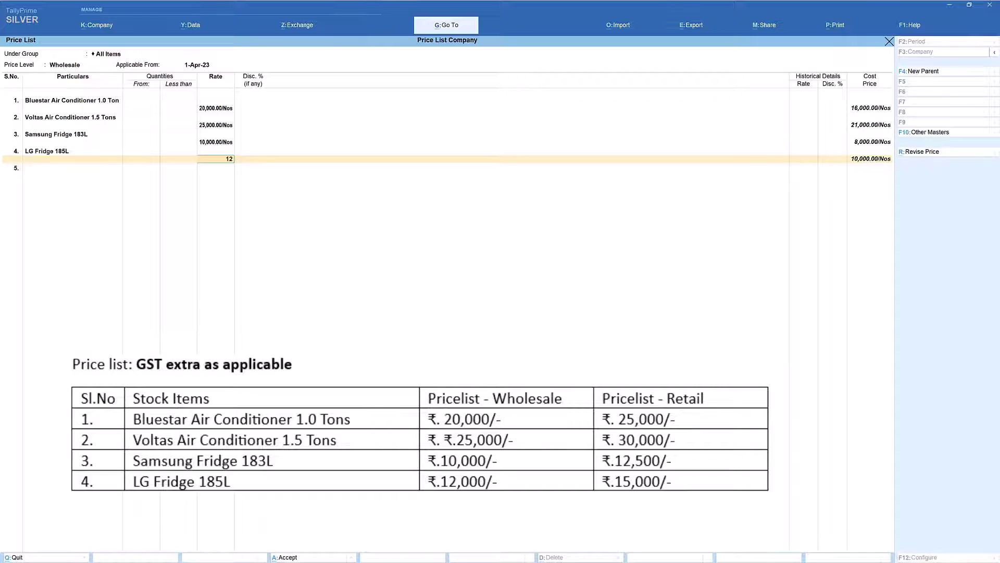
{"action": "key", "text": "Return"}
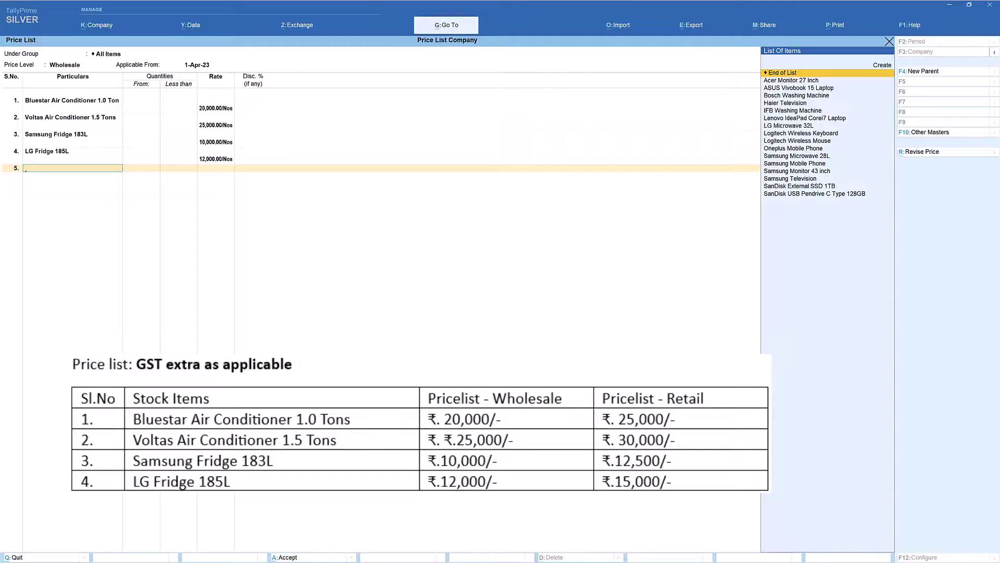
{"action": "key", "text": "Return"}
{"action": "key", "text": "Return"}
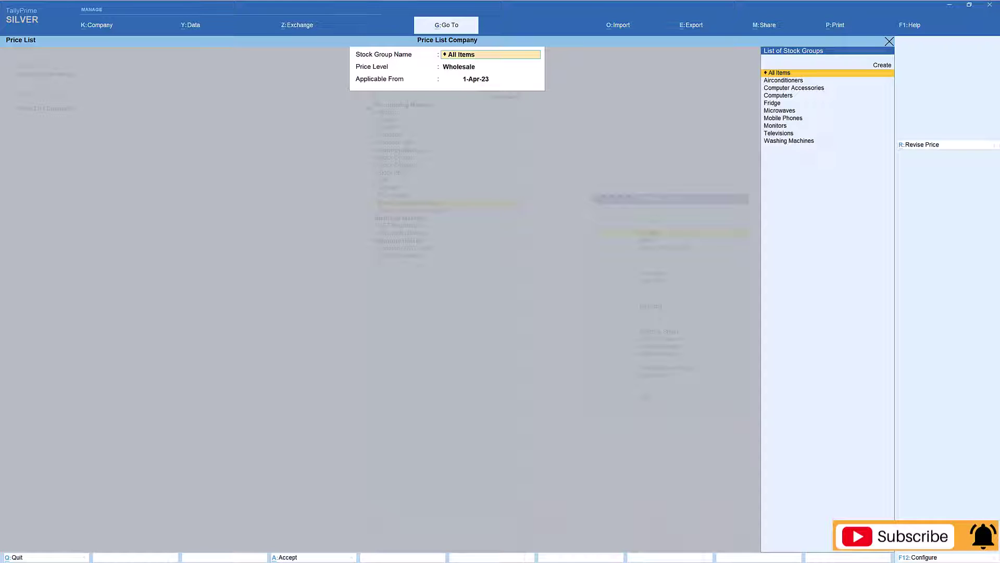
Start another price list for All Items at the Retail price level, applicable from 1-Apr-23
{"action": "key", "text": "Return"}
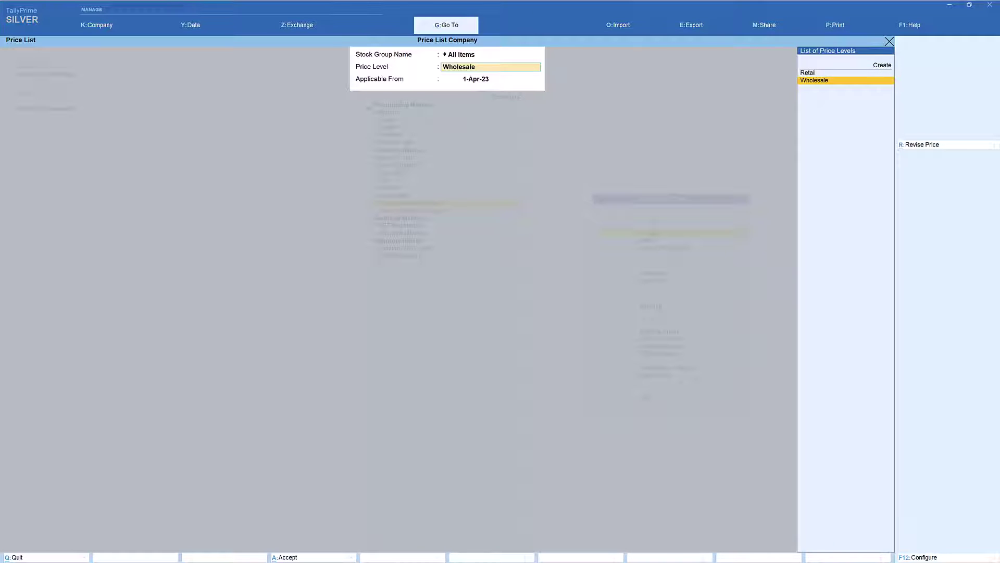
{"action": "key", "text": "Up"}
{"action": "key", "text": "Return"}
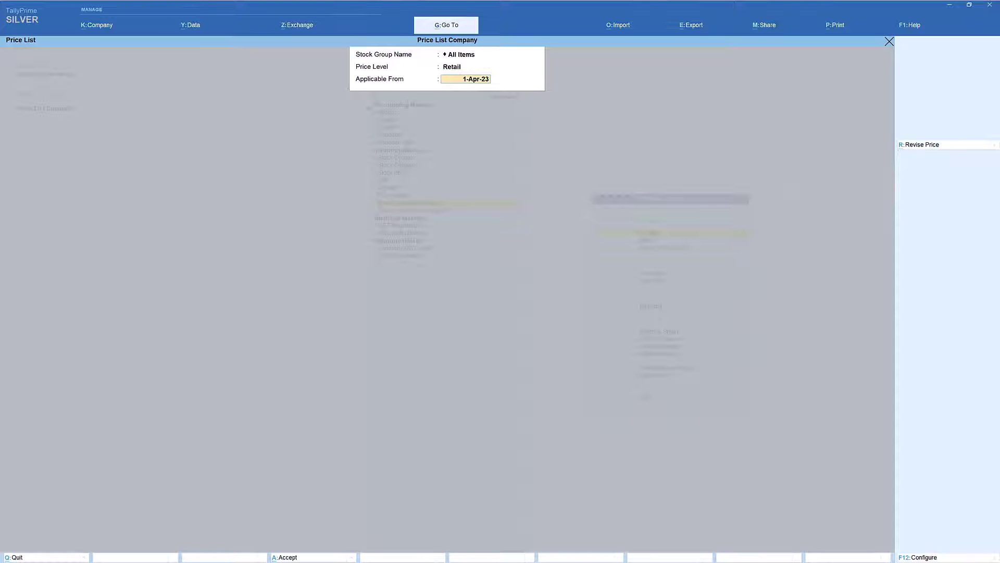
{"action": "key", "text": "Return"}
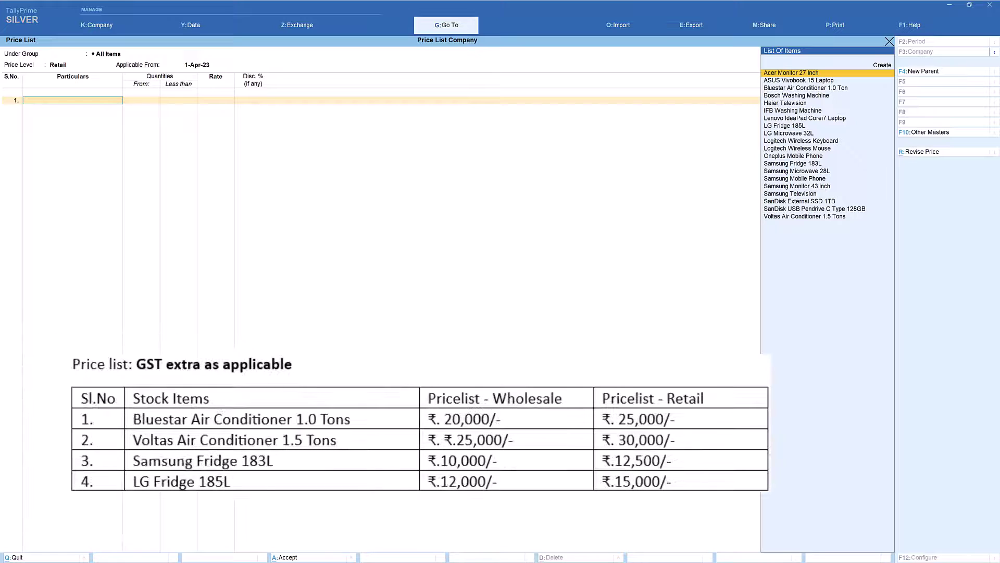
Add Bluestar Air Conditioner 1.0 Ton to the Retail price list at a rate of 25,000
{"action": "type", "text": "B"}
{"action": "key", "text": "Down"}
{"action": "key", "text": "Up"}
{"action": "key", "text": "Return"}
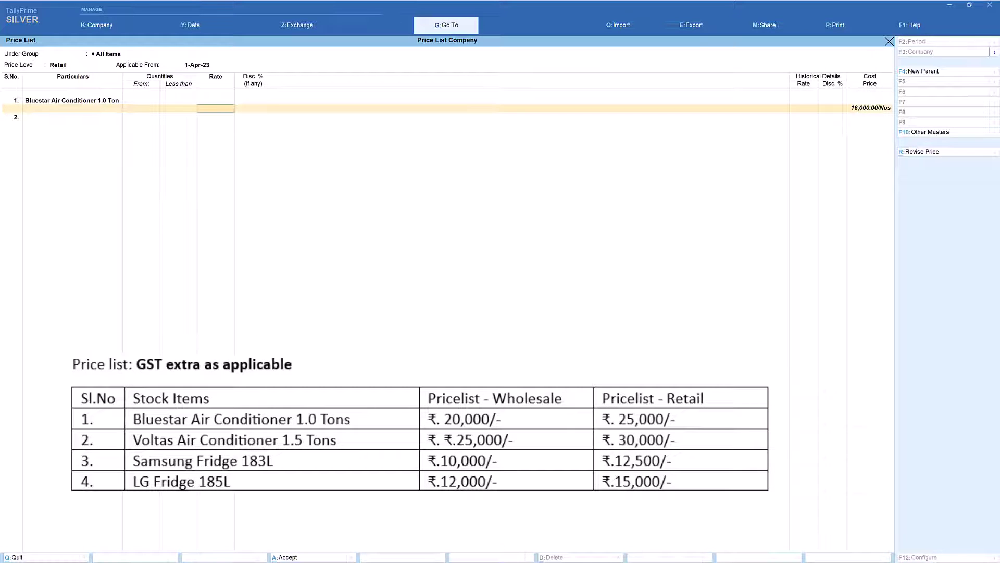
{"action": "type", "text": "25000"}
{"action": "key", "text": "Return"}
{"action": "key", "text": "Return"}
Add Voltas Air Conditioner 1.5 Tons to the Retail price list at a rate of 30,000
{"action": "type", "text": "Voltas Air Conditioner 1.5 Tons"}
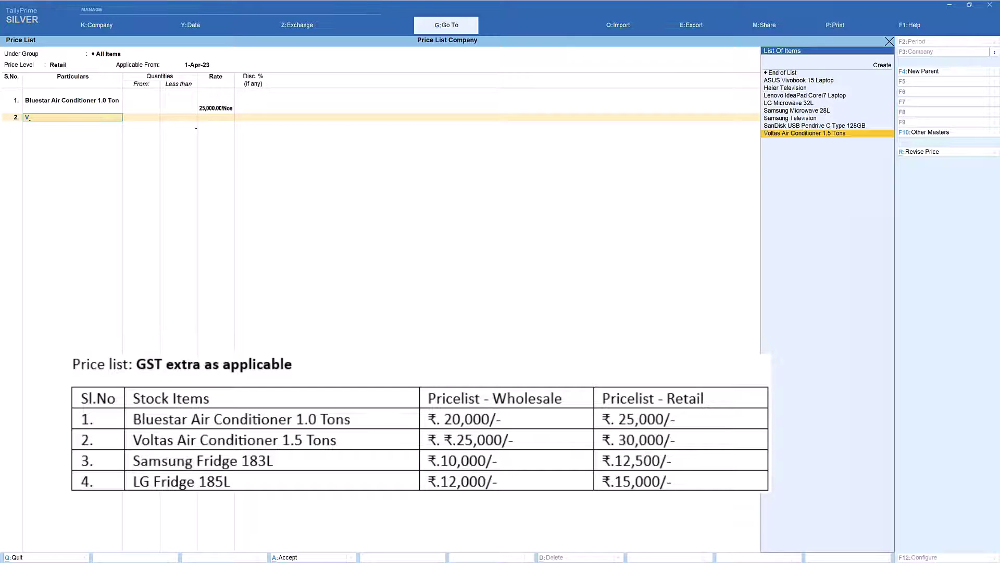
{"action": "key", "text": "Return"}
{"action": "type", "text": "30,000"}
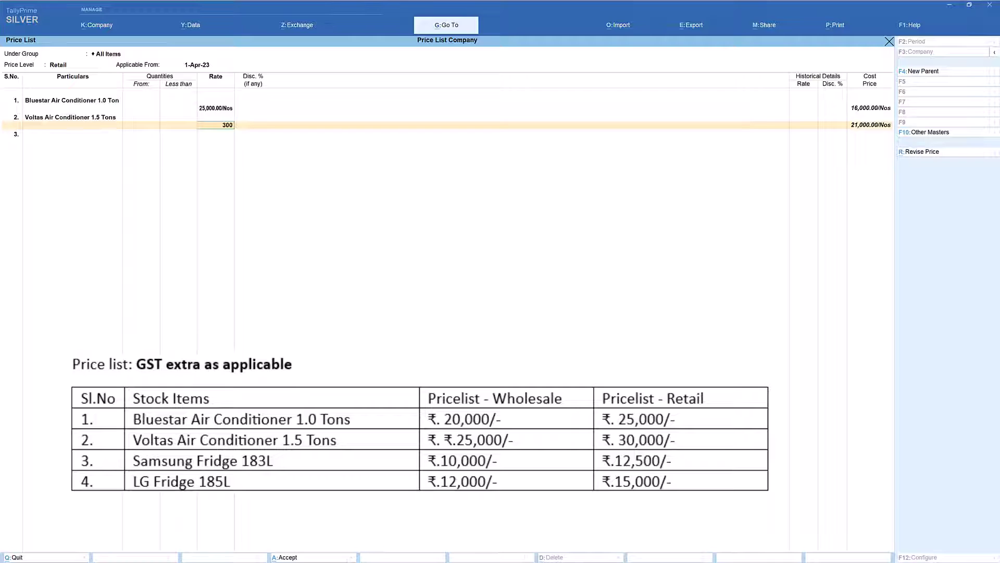
{"action": "key", "text": "Return"}
{"action": "key", "text": "Return"}
Add Samsung Fridge 183L to the Retail price list at a rate of 12,500
{"action": "type", "text": "S"}
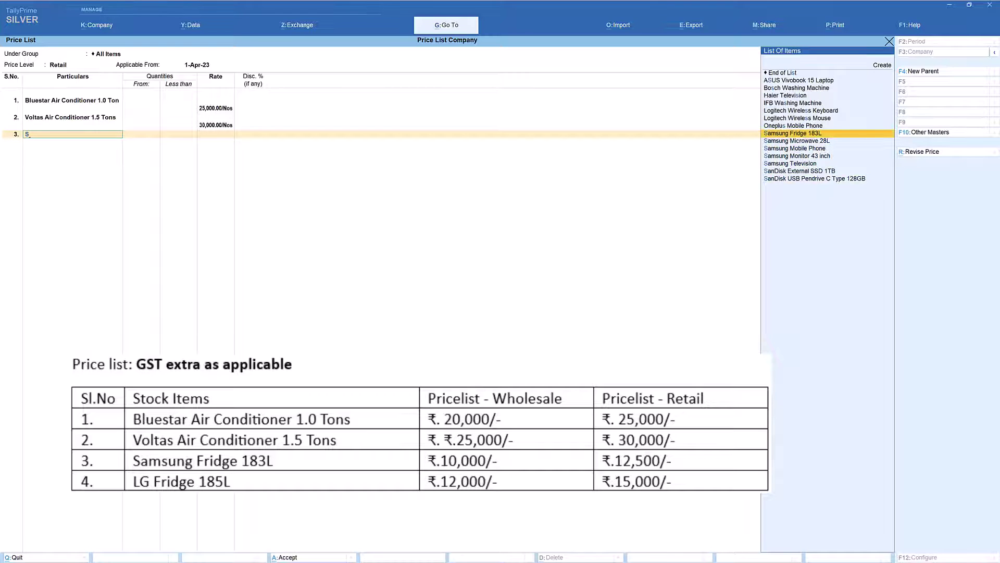
{"action": "key", "text": "Return"}
{"action": "type", "text": "12500"}
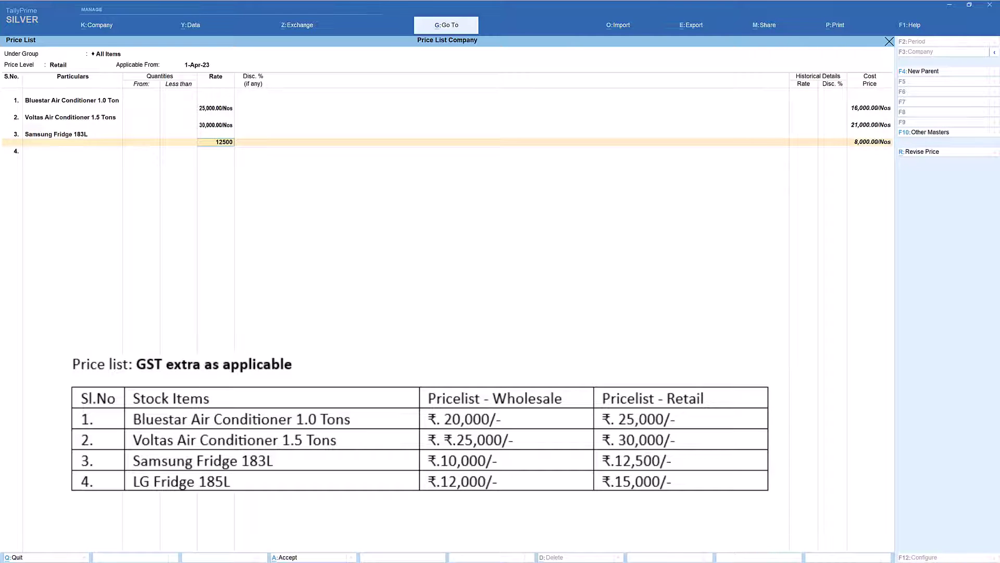
{"action": "key", "text": "Return"}
{"action": "key", "text": "Return"}
Add LG Fridge 185L at a rate of 15,000, save the Retail price list and return to the Gateway of Tally
{"action": "type", "text": "L"}
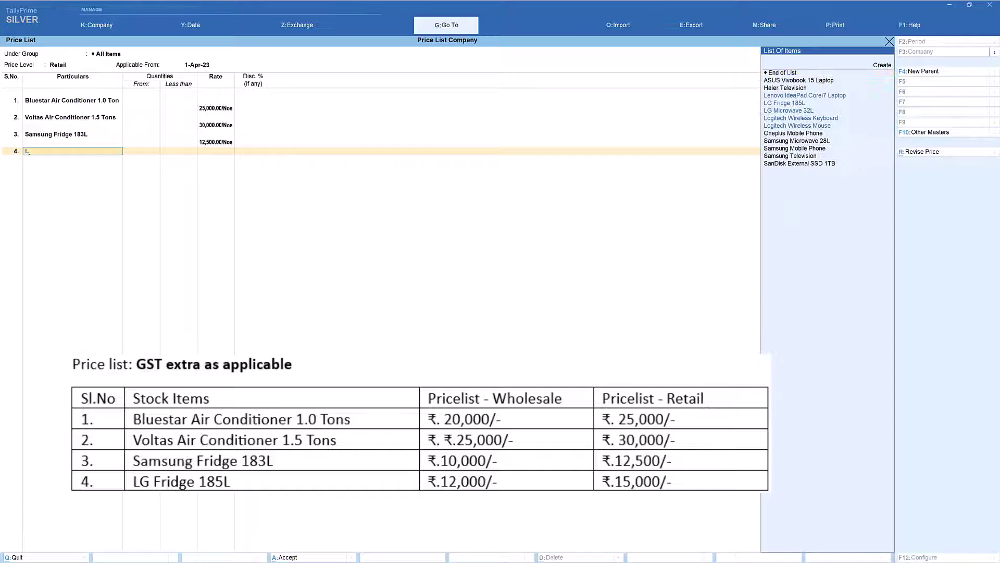
{"action": "type", "text": "G"}
{"action": "key", "text": "Return"}
{"action": "key", "text": "Return"}
{"action": "type", "text": "15000"}
{"action": "key", "text": "Return"}
{"action": "key", "text": "Return"}
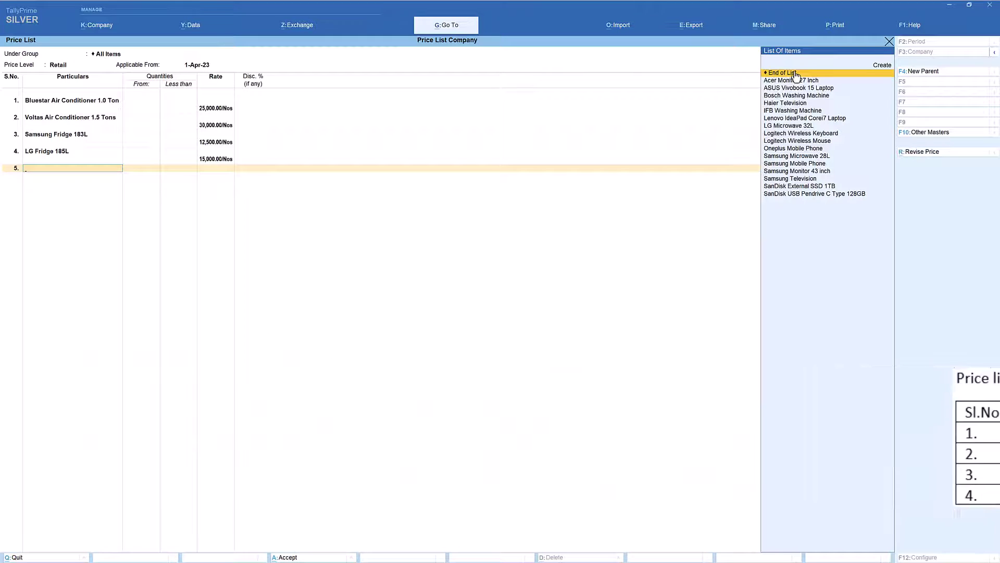
{"action": "key", "text": "Return"}
{"action": "key", "text": "Return"}
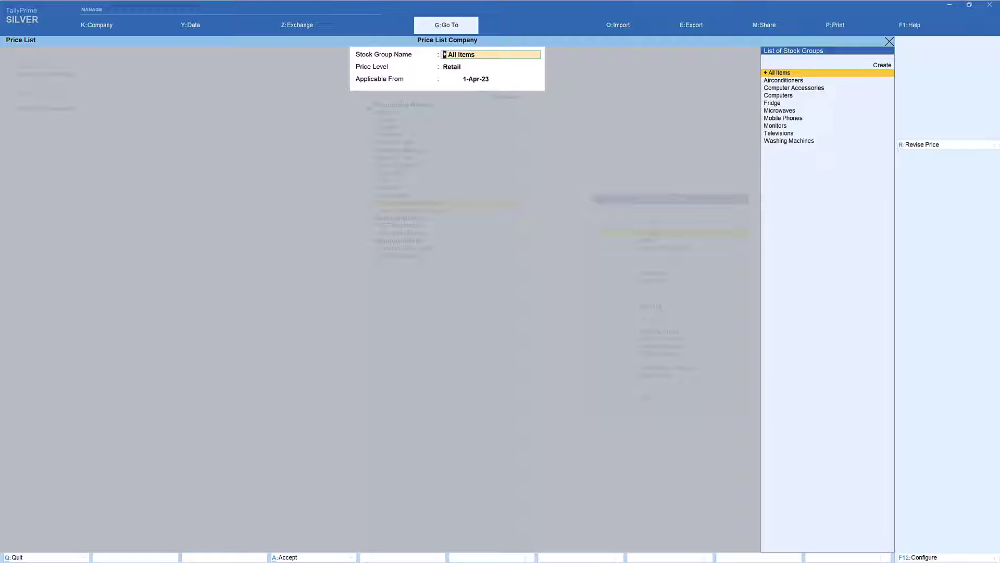
{"action": "key", "text": "Escape"}
{"action": "key", "text": "Escape"}
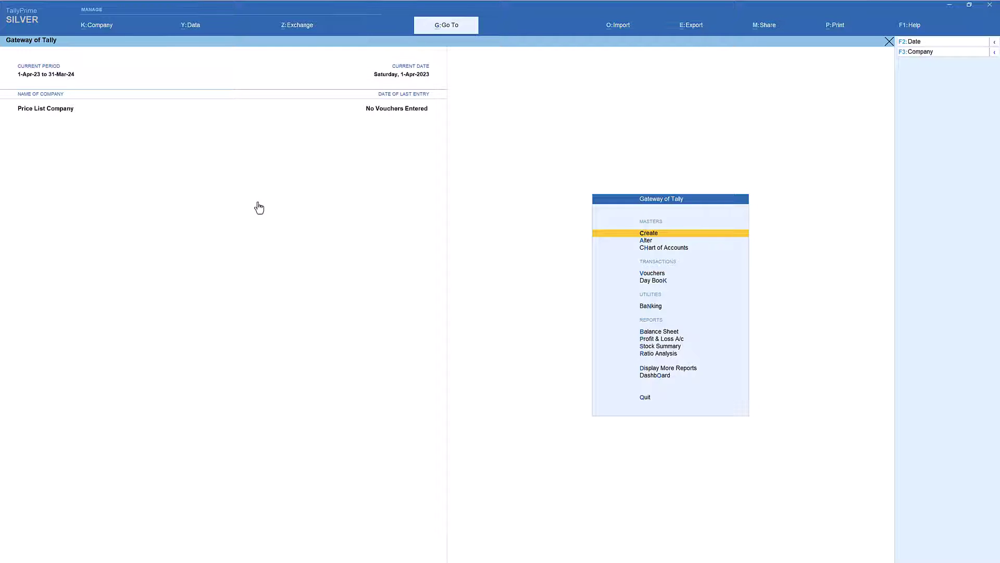
Open the Abhirami Enterprises ledger for alteration
{"action": "key", "text": "Down"}
{"action": "key", "text": "Return"}
{"action": "key", "text": "Down"}
{"action": "key", "text": "Return"}
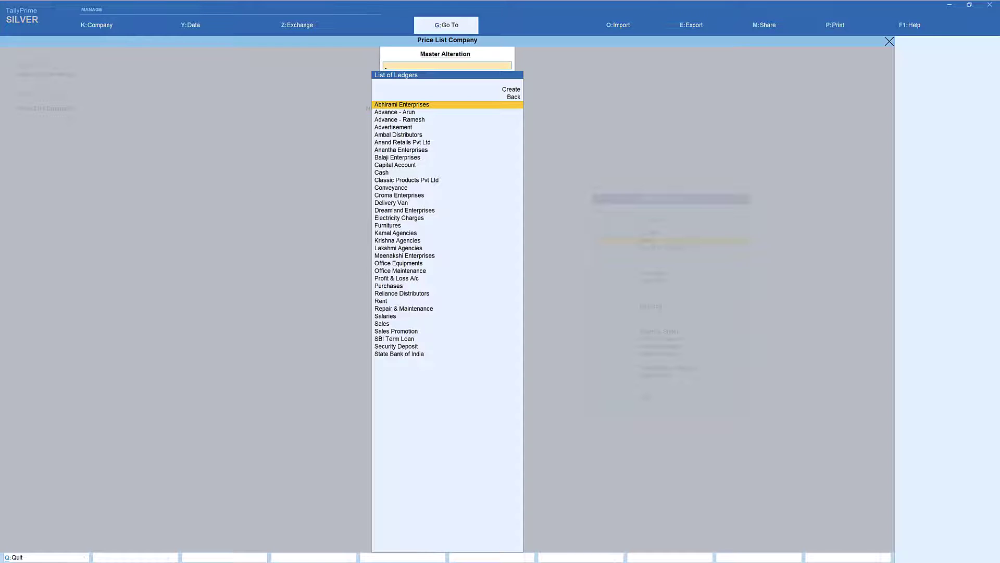
{"action": "type", "text": "Ab"}
{"action": "key", "text": "Return"}
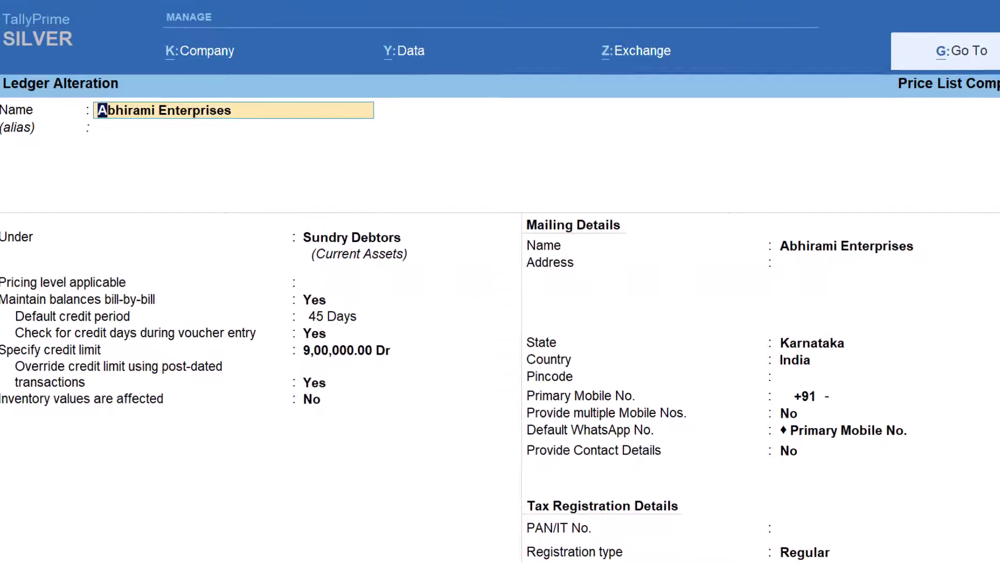
Set the ledger configuration option Use Price Levels for Party Ledgers to No and save the configuration
{"action": "key", "text": "F12"}
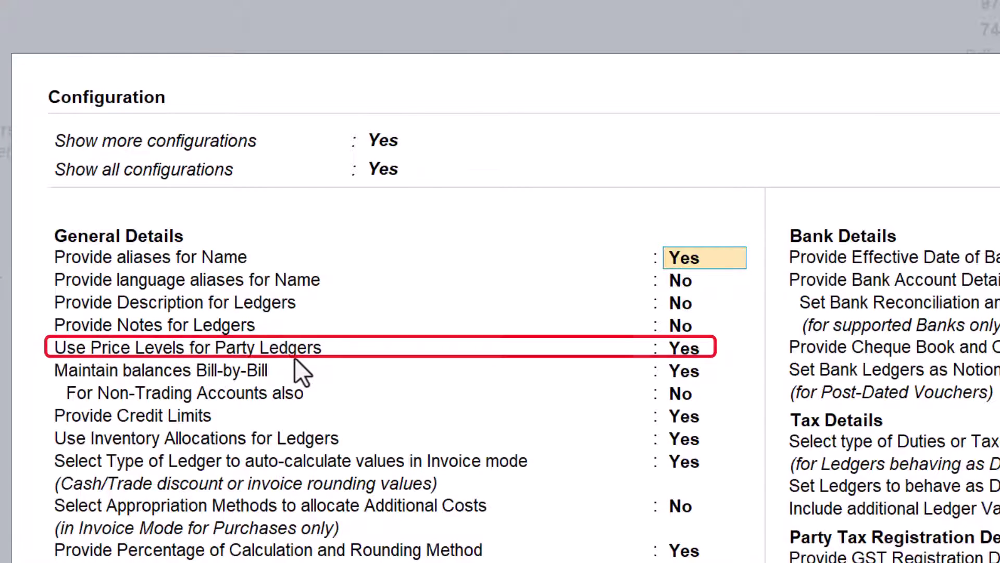
{"action": "left_click", "coordinate": [684, 354]}
{"action": "type", "text": "n"}
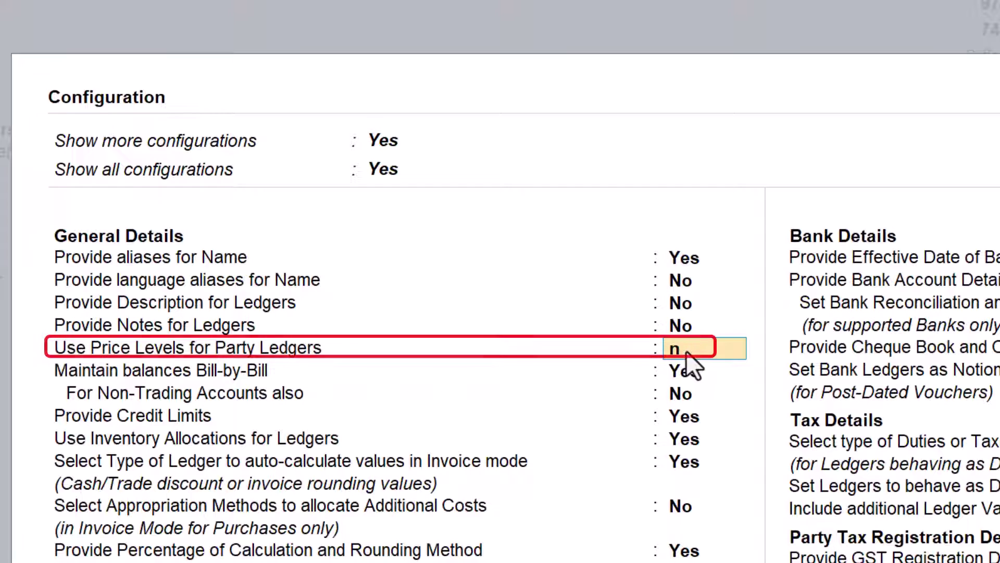
{"action": "key", "text": "Return"}
{"action": "key", "text": "ctrl+a"}
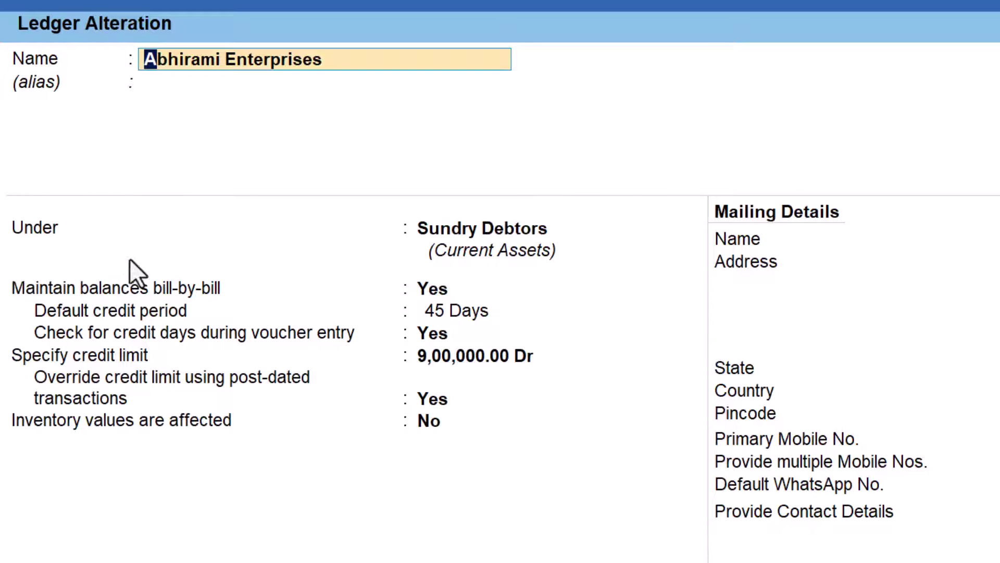
Set Use Price Levels for Party Ledgers to Yes in the ledger configuration and save it
{"action": "key", "text": "F12"}
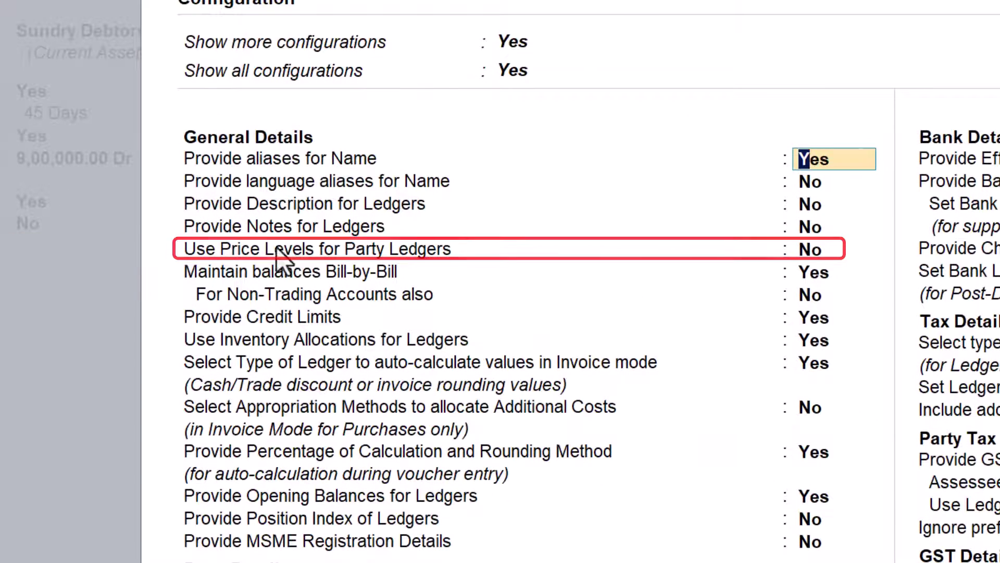
{"action": "left_click", "coordinate": [732, 250]}
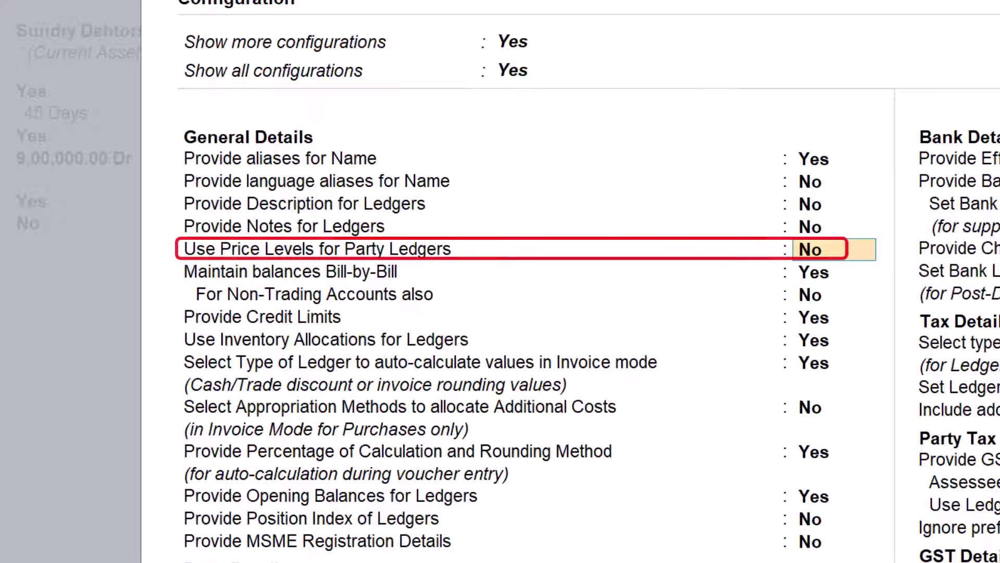
{"action": "key", "text": "y"}
{"action": "key", "text": "ctrl+a"}
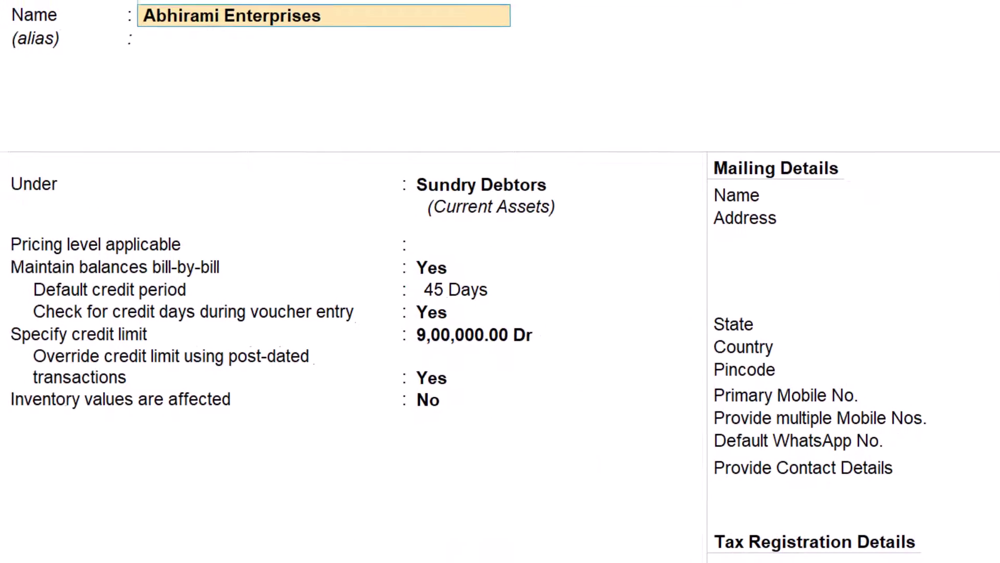
Set the pricing level applicable to Abhirami Enterprises to Wholesale and save the ledger
{"action": "left_click", "coordinate": [437, 243]}
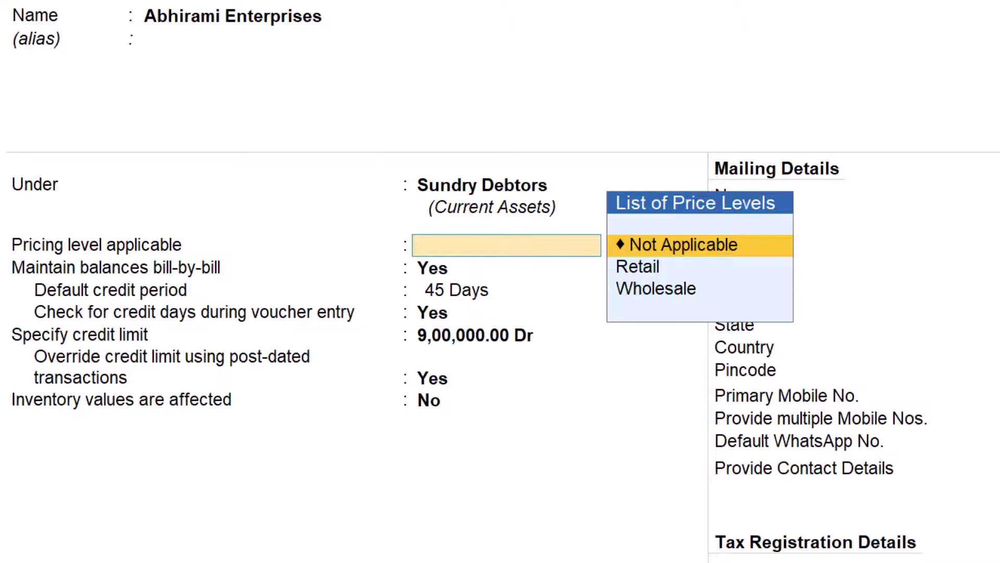
{"action": "key", "text": "Down"}
{"action": "key", "text": "Down"}
{"action": "key", "text": "Return"}
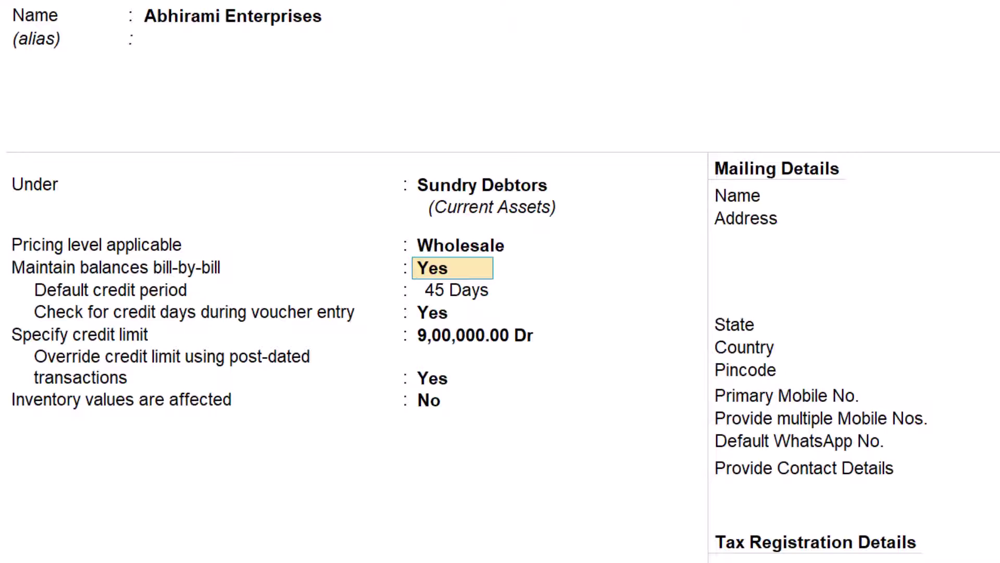
{"action": "key", "text": "ctrl+a"}
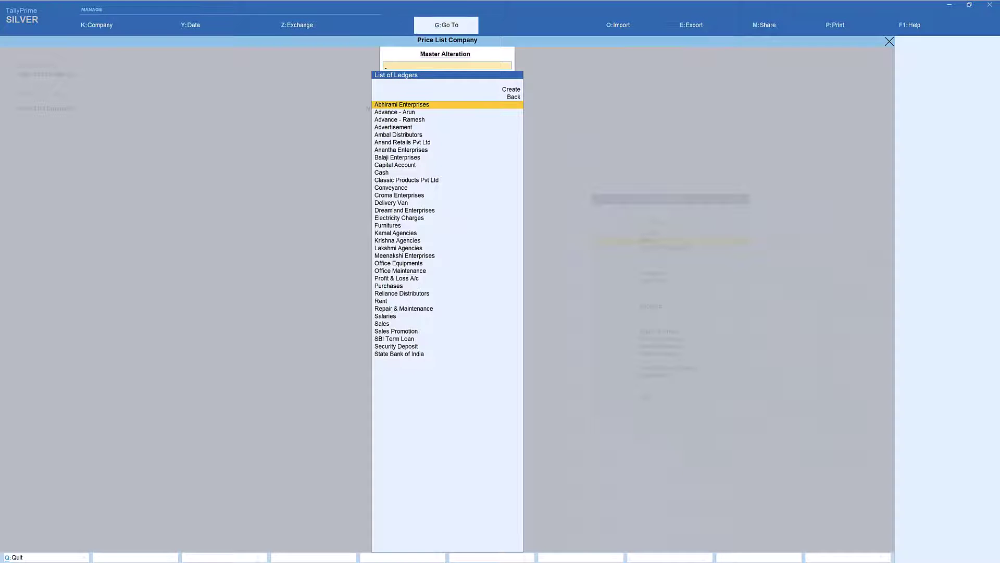
Open the Kamal Agencies ledger, set its applicable pricing level to Retail and save the ledger
{"action": "type", "text": "kam"}
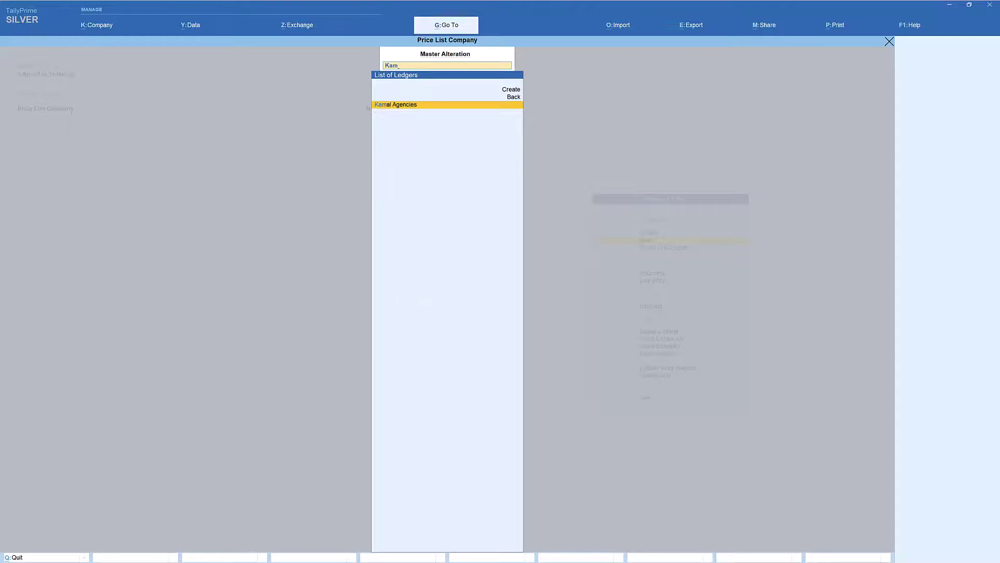
{"action": "key", "text": "Return"}
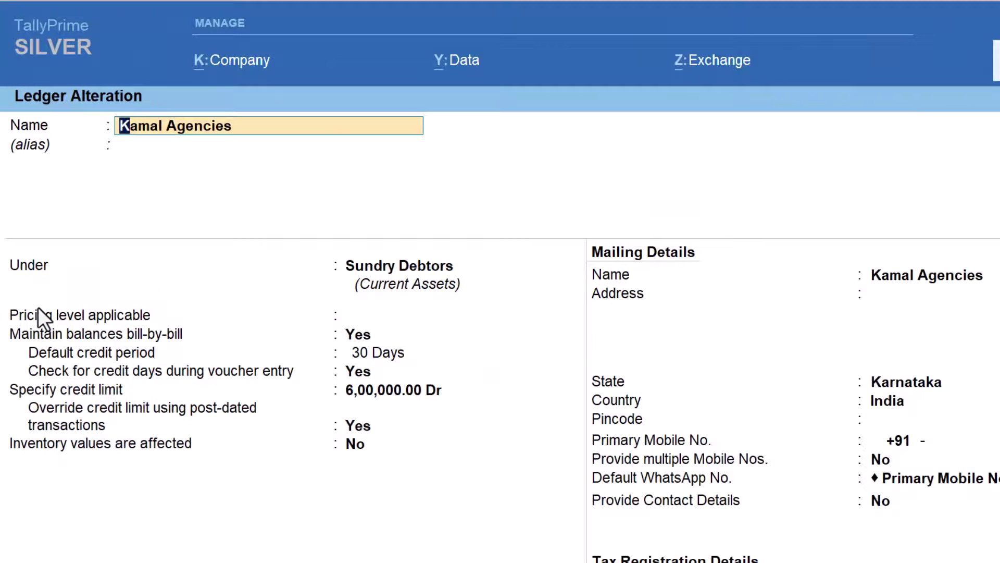
{"action": "left_click", "coordinate": [365, 315]}
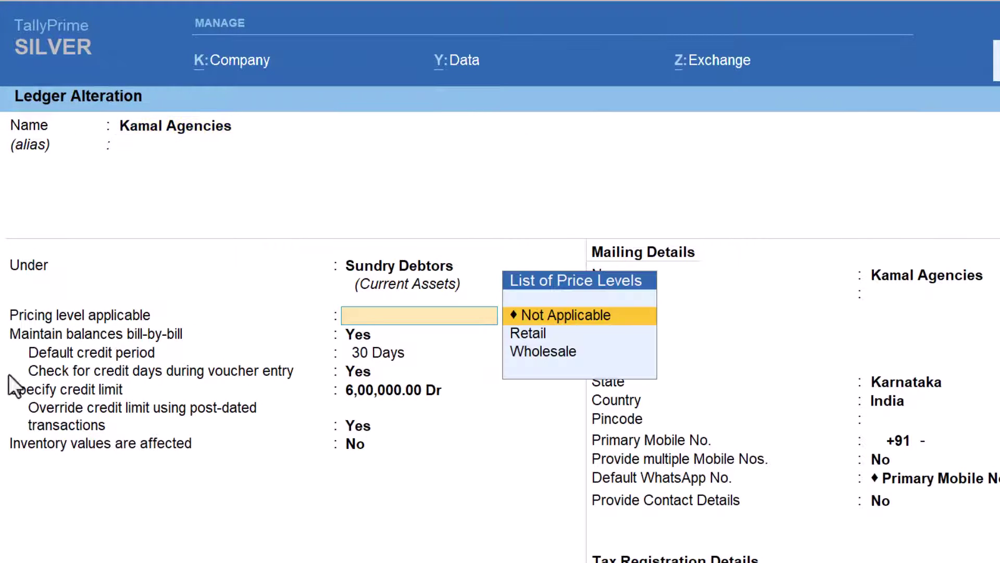
{"action": "key", "text": "Down"}
{"action": "key", "text": "Return"}
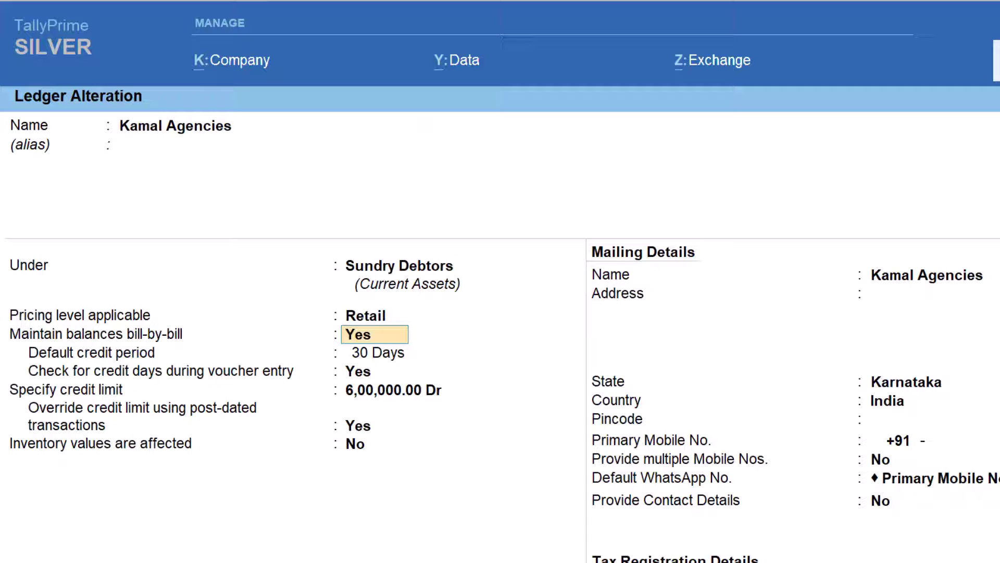
{"action": "key", "text": "ctrl+a"}
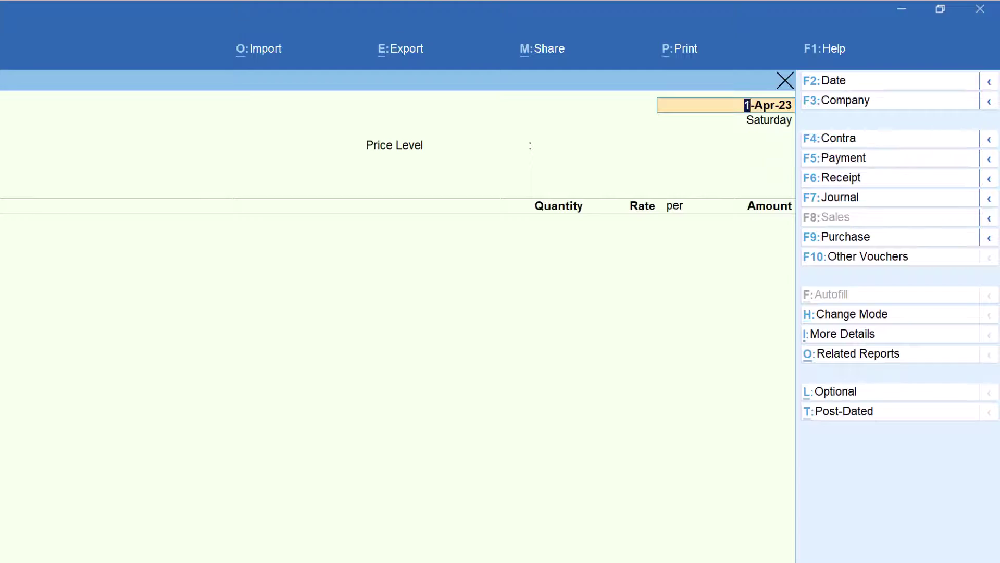
Fill in the sales voucher header with date 1-Apr-23, party Abhirami Enterprises and the Sales ledger
{"action": "key", "text": "Return"}
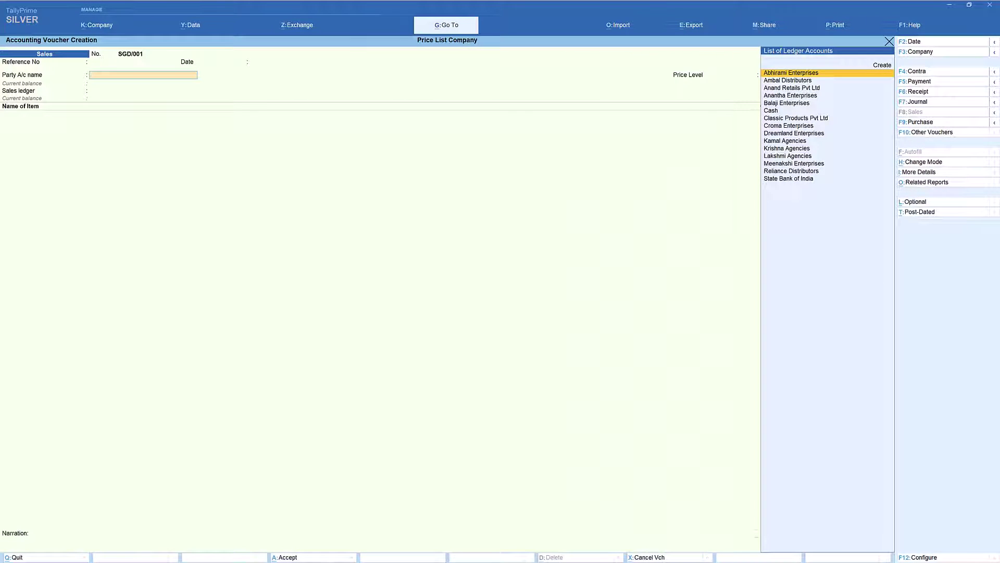
{"action": "type", "text": "Ab"}
{"action": "key", "text": "Return"}
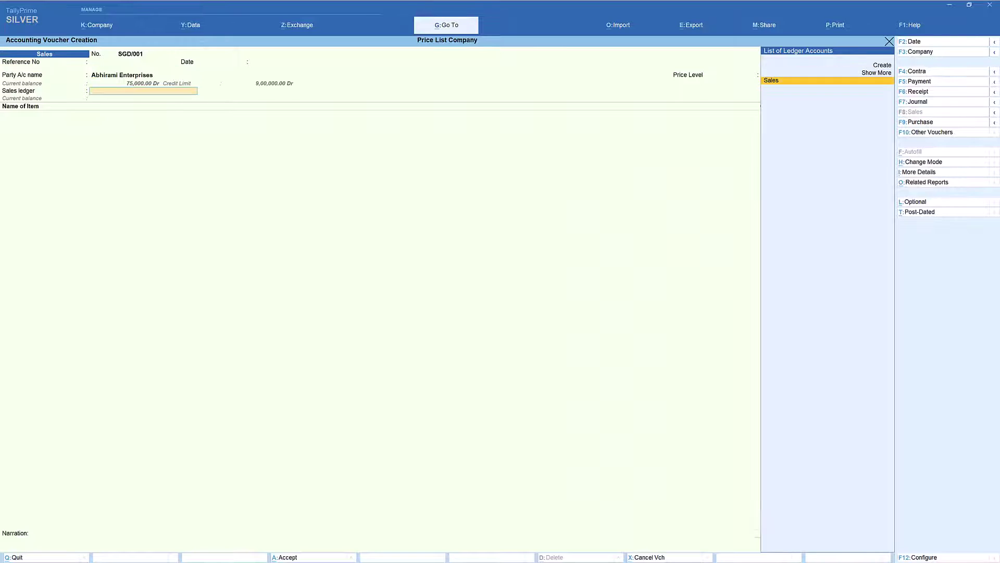
{"action": "key", "text": "Return"}
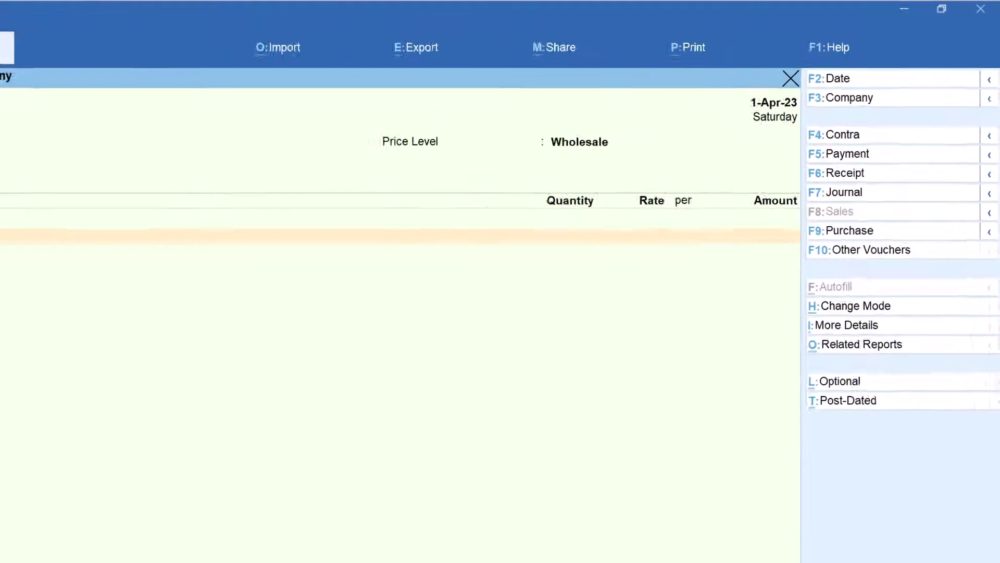
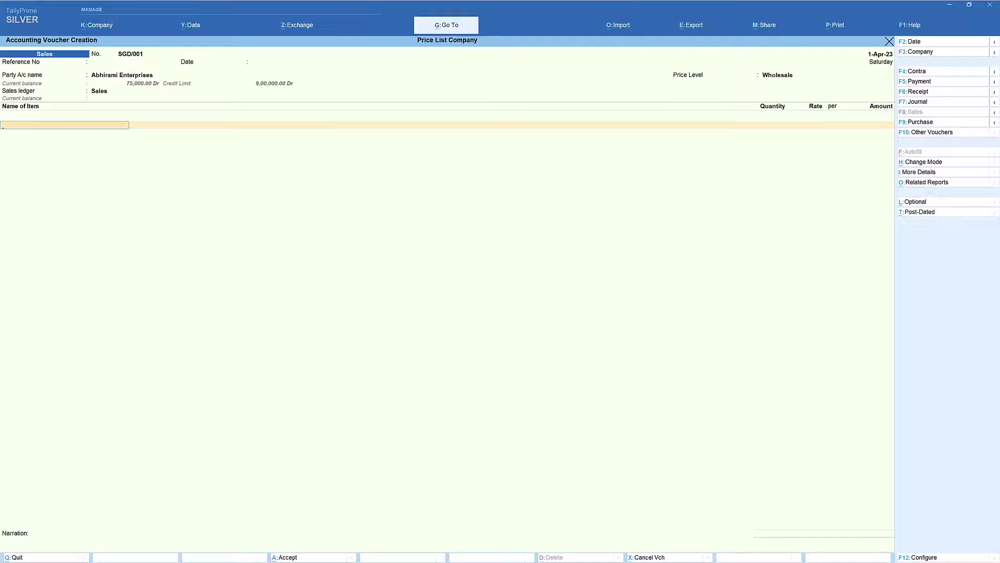
Add Bluestar Air Conditioner 1.0 Ton to the sales voucher with quantity 1, accepting the price list rate
{"action": "type", "text": "Bluestar Air Conditioner 1.0 Ton"}
{"action": "key", "text": "Return"}
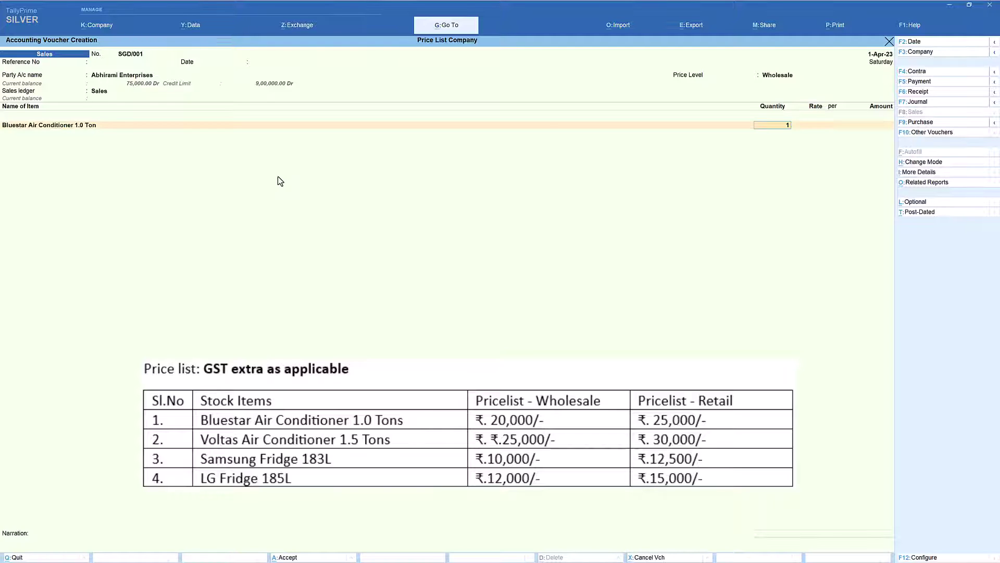
{"action": "key", "text": "Return"}
{"action": "key", "text": "Return"}
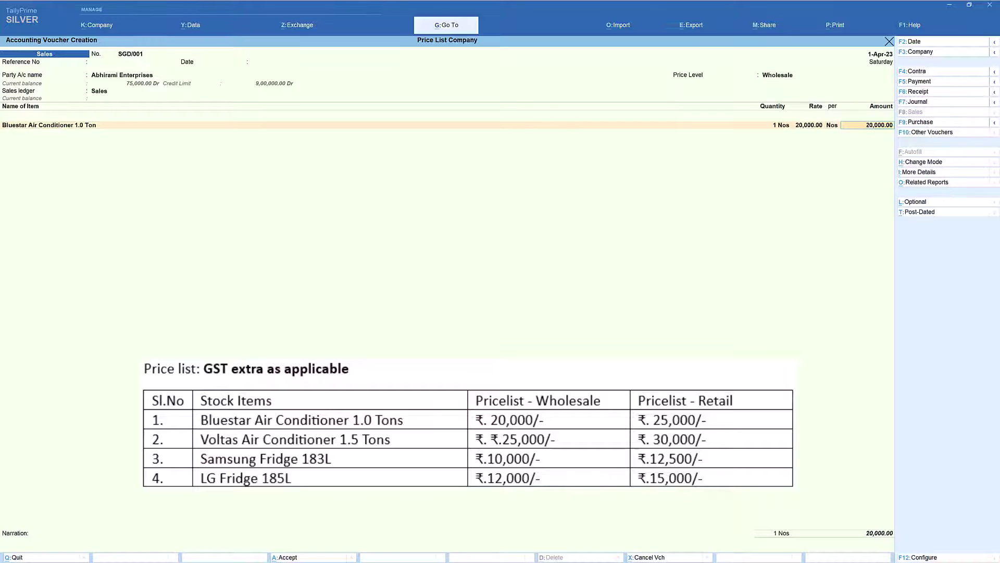
{"action": "key", "text": "Return"}
Add Voltas Air Conditioner 1.5 Tons to the sales voucher with quantity 1, accepting the price list rate
{"action": "type", "text": "Vol"}
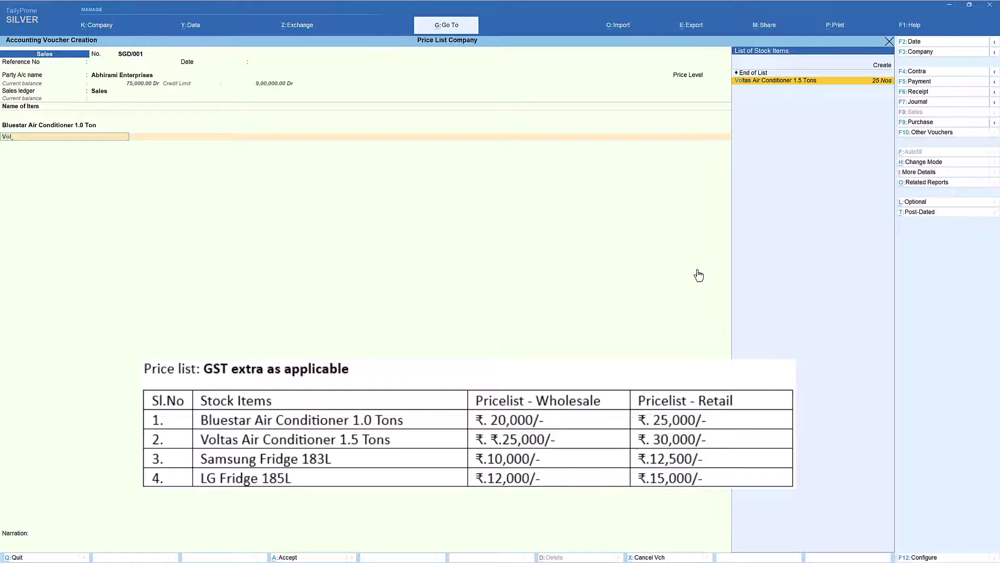
{"action": "key", "text": "Return"}
{"action": "key", "text": "Return"}
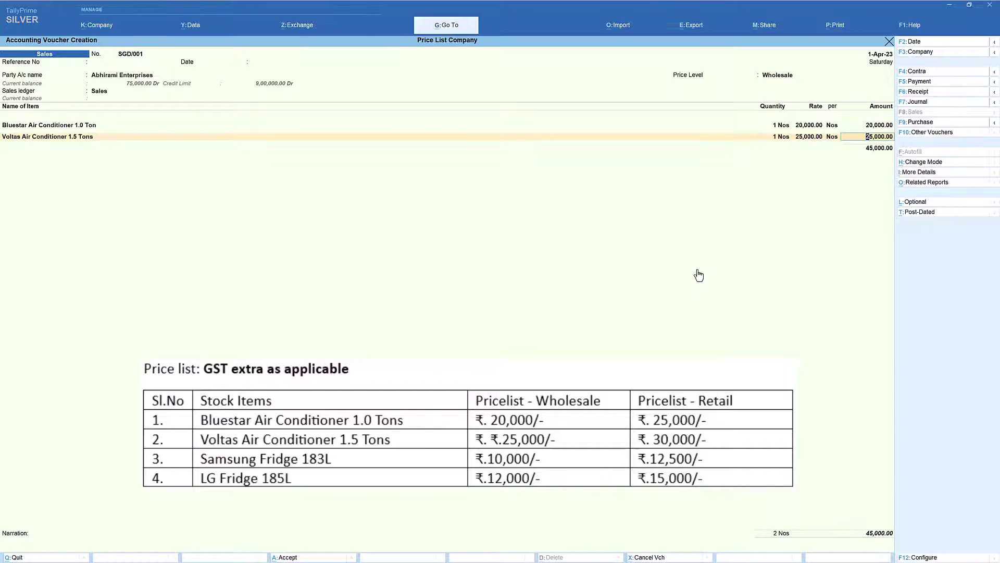
{"action": "key", "text": "Return"}
Add Samsung Fridge 183L to the sales voucher with quantity 1, accepting the price list rate
{"action": "type", "text": "Sa"}
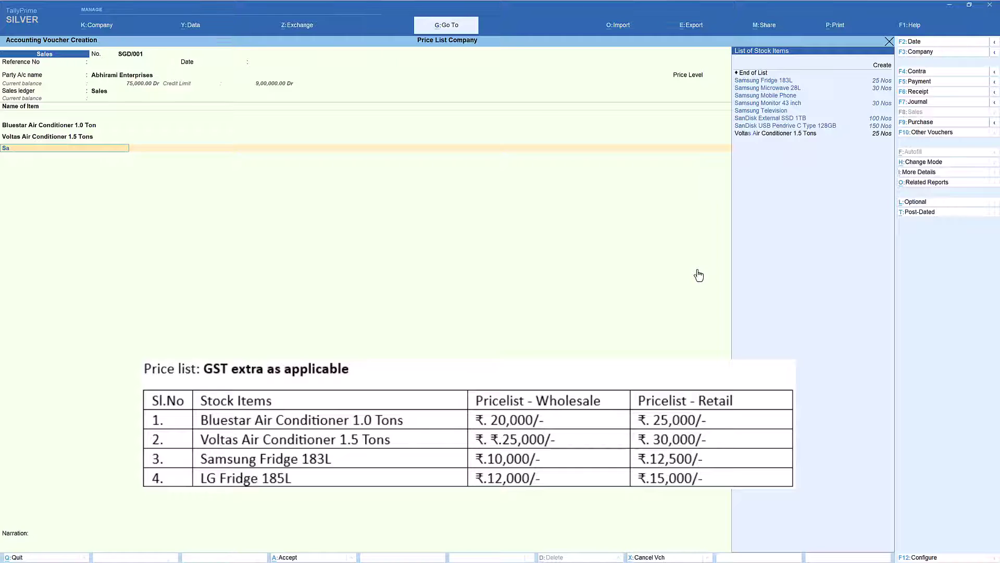
{"action": "key", "text": "Down"}
{"action": "key", "text": "Return"}
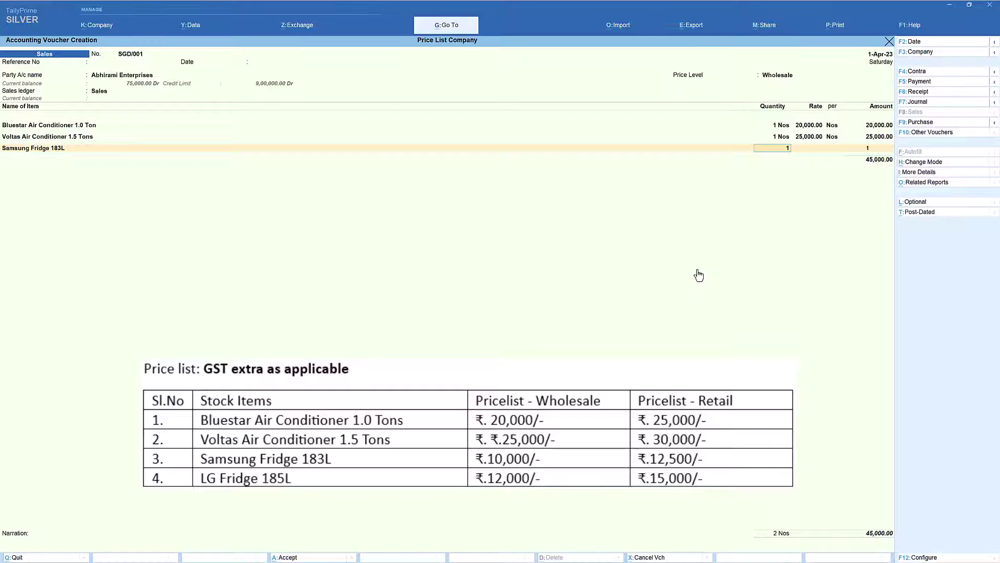
{"action": "key", "text": "Return"}
{"action": "key", "text": "Return"}
Add LG Fridge 185L with quantity 1 at the price list rate and end the stock item list
{"action": "type", "text": "Lg"}
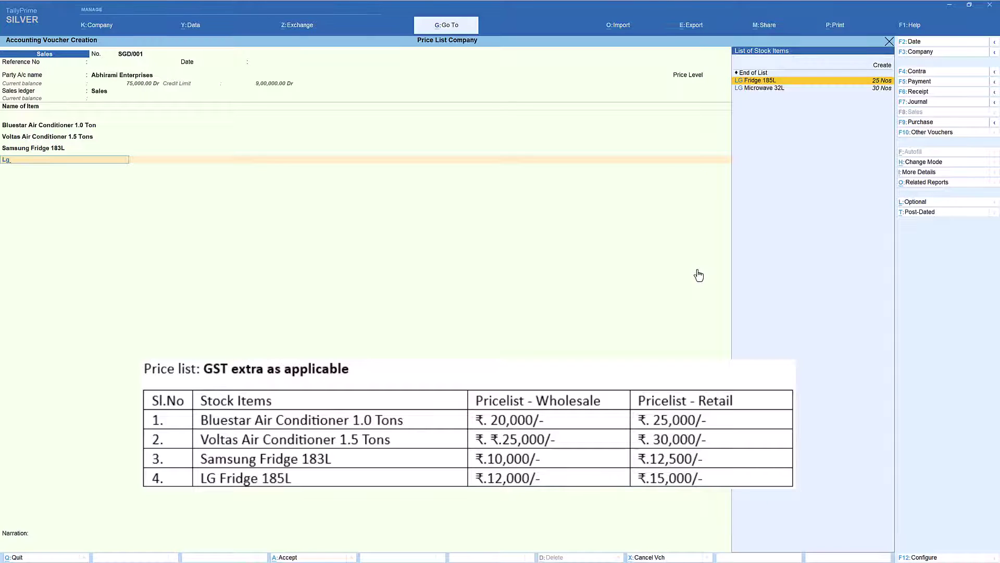
{"action": "key", "text": "Return"}
{"action": "key", "text": "Return"}
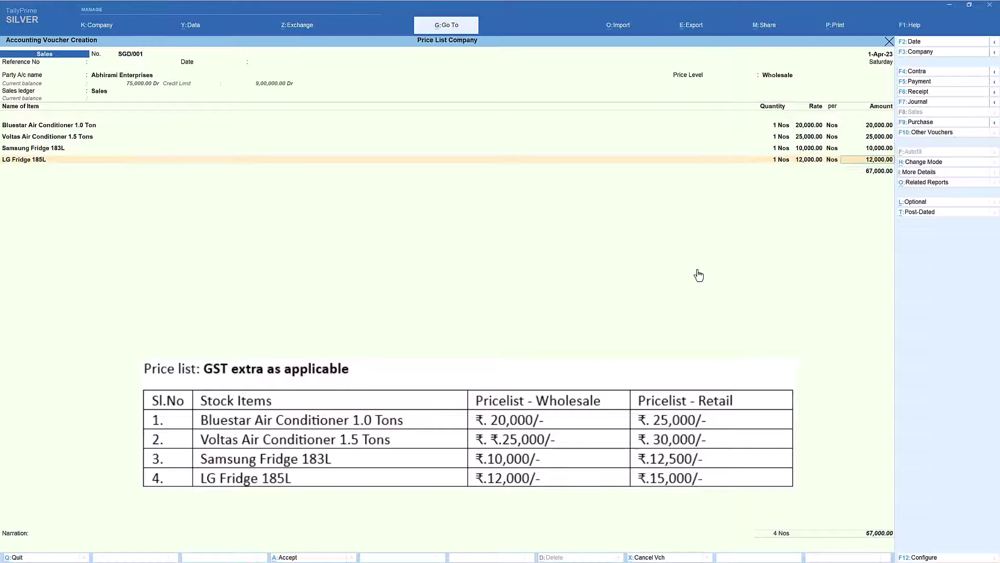
{"action": "key", "text": "Return"}
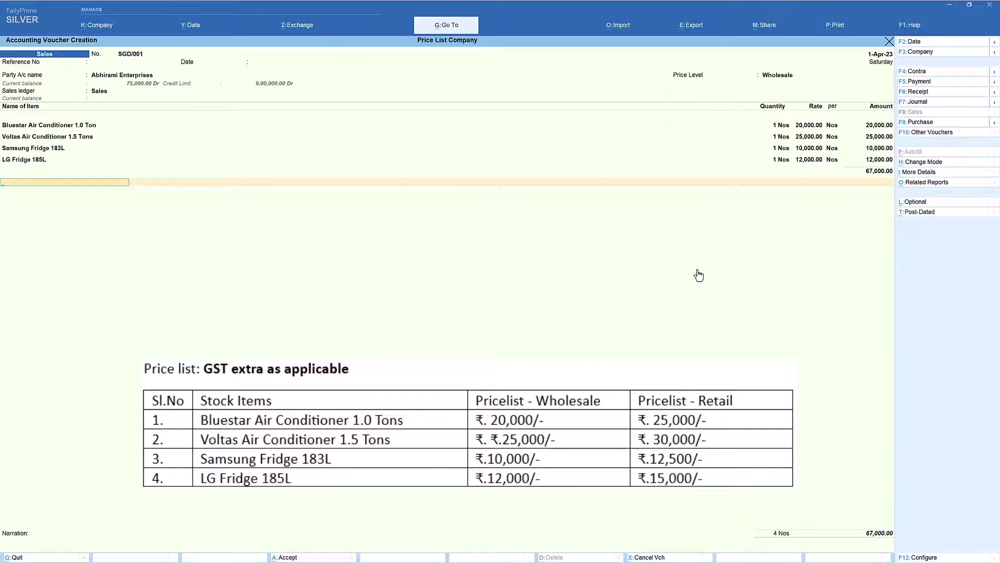
Add the CGST and SGST tax ledgers below the items and save the sales voucher
{"action": "type", "text": "CGST"}
{"action": "key", "text": "Return"}
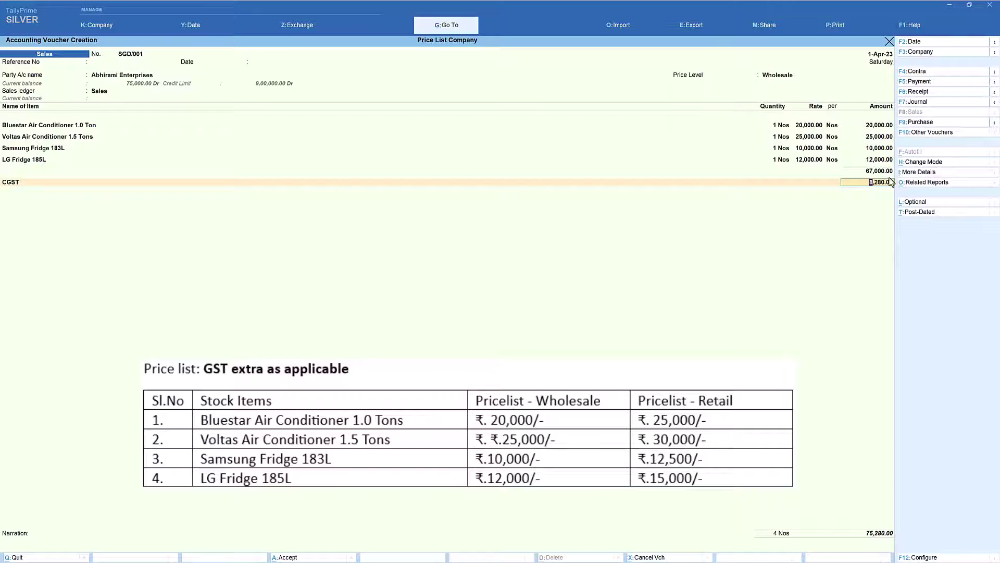
{"action": "key", "text": "Return"}
{"action": "type", "text": "SGST"}
{"action": "key", "text": "Return"}
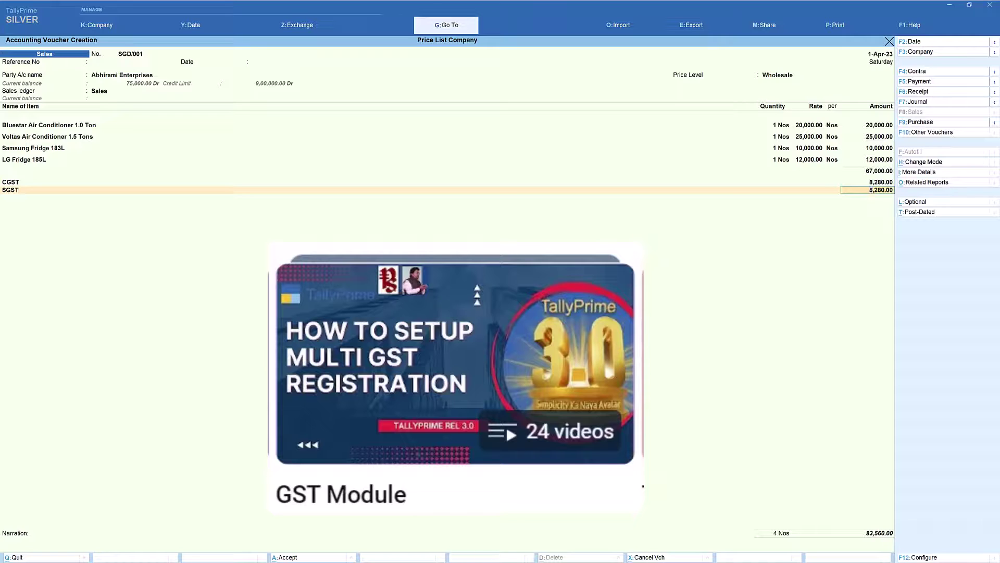
{"action": "key", "text": "Return"}
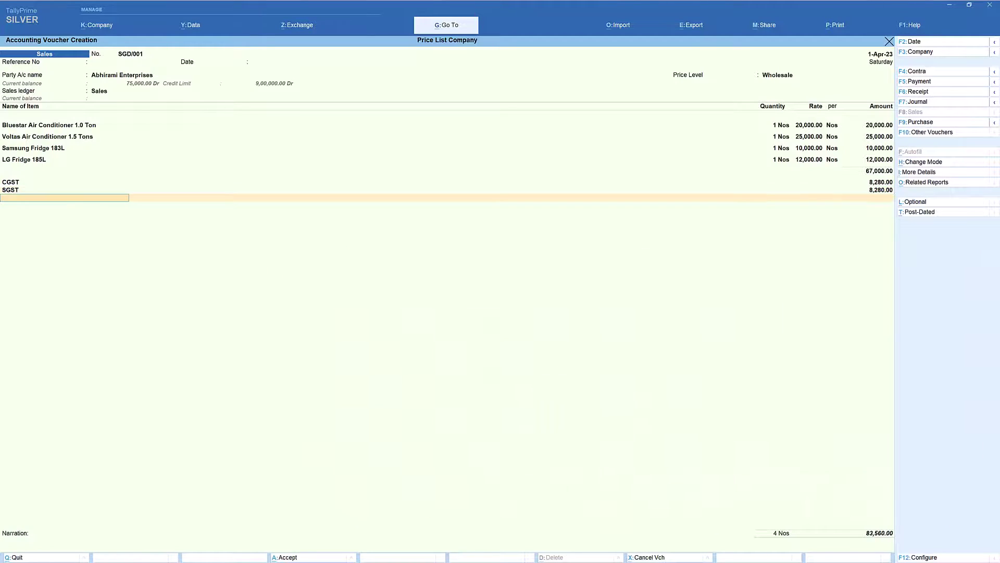
{"action": "key", "text": "ctrl"}
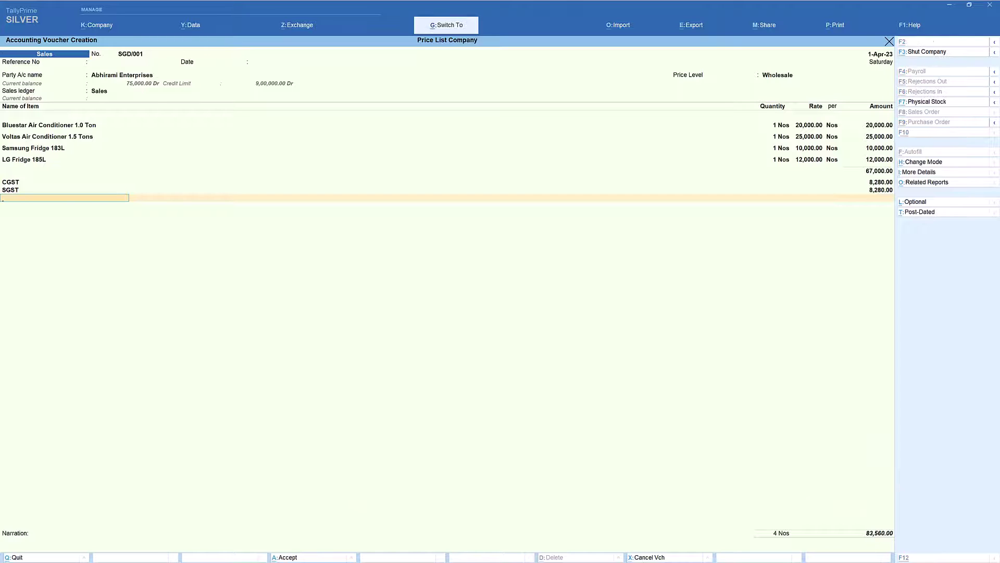
{"action": "key", "text": "ctrl+a"}
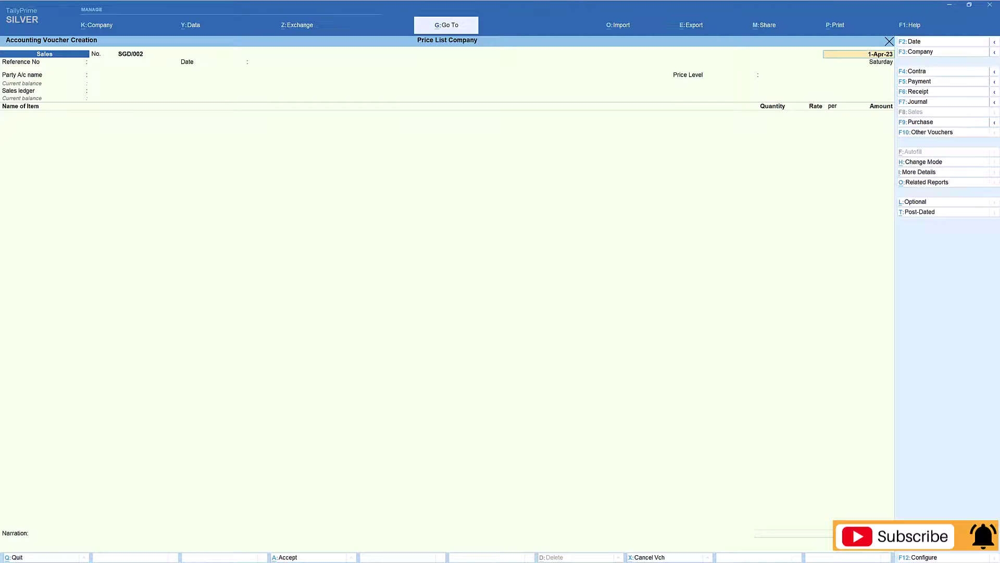
Fill in the second sales voucher's header with date 1-Apr-23, party Kamal Agencies and the Sales ledger
{"action": "key", "text": "Return"}
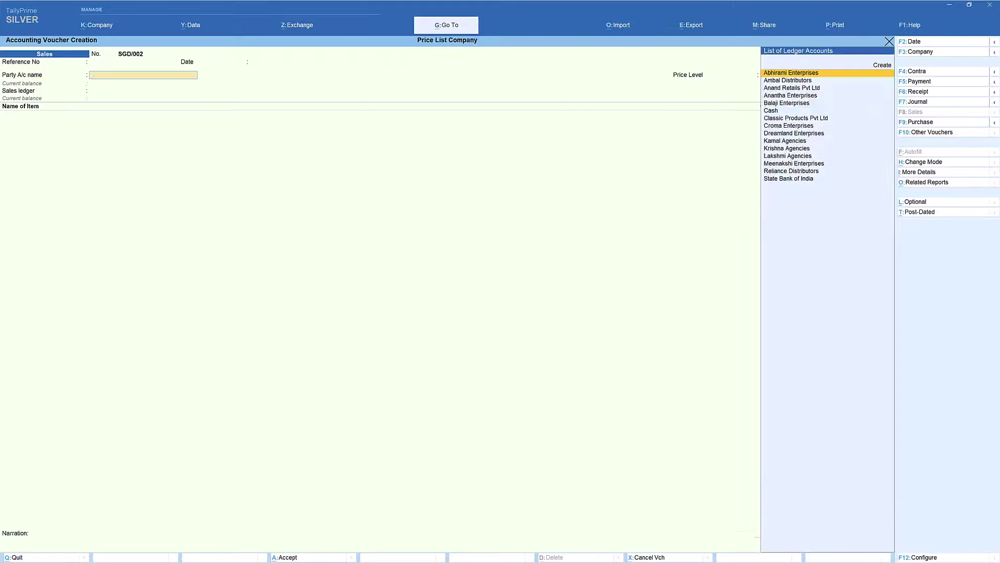
{"action": "type", "text": "kam"}
{"action": "key", "text": "Return"}
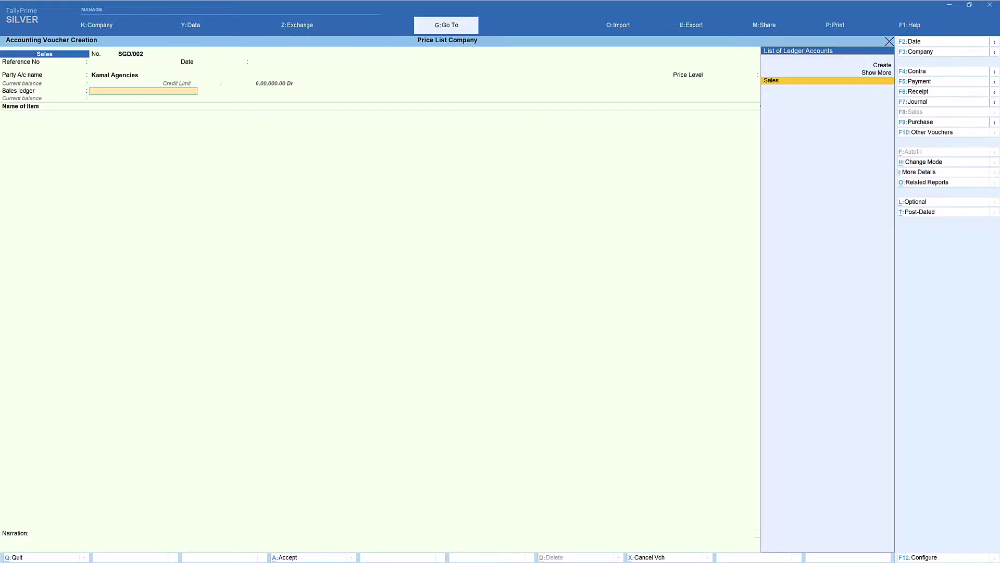
{"action": "key", "text": "Return"}
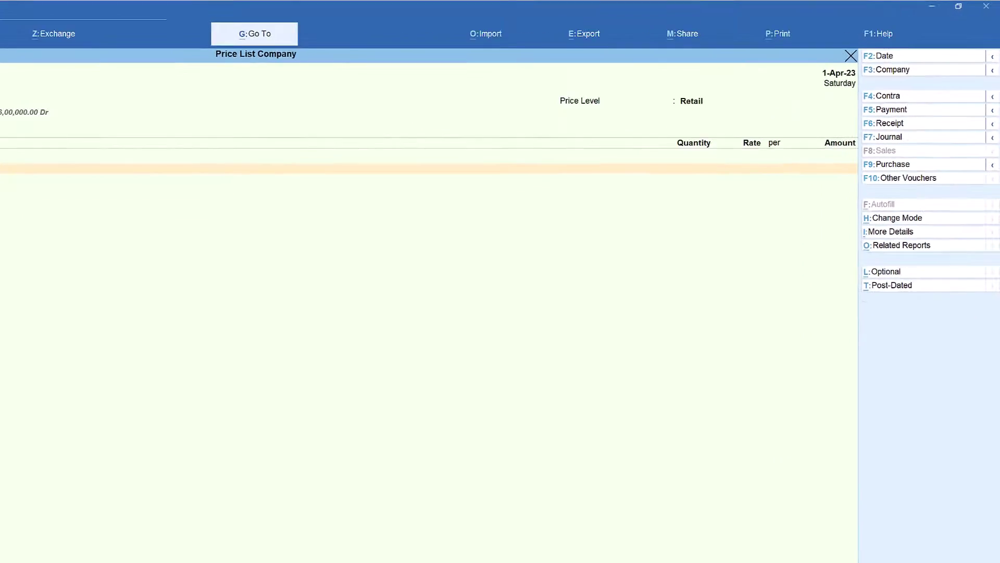
Add Bluestar Air Conditioner 1.0 Ton to the Kamal Agencies voucher with quantity 1, accepting the Retail price list rate
{"action": "key", "text": "Return"}
{"action": "type", "text": "1"}
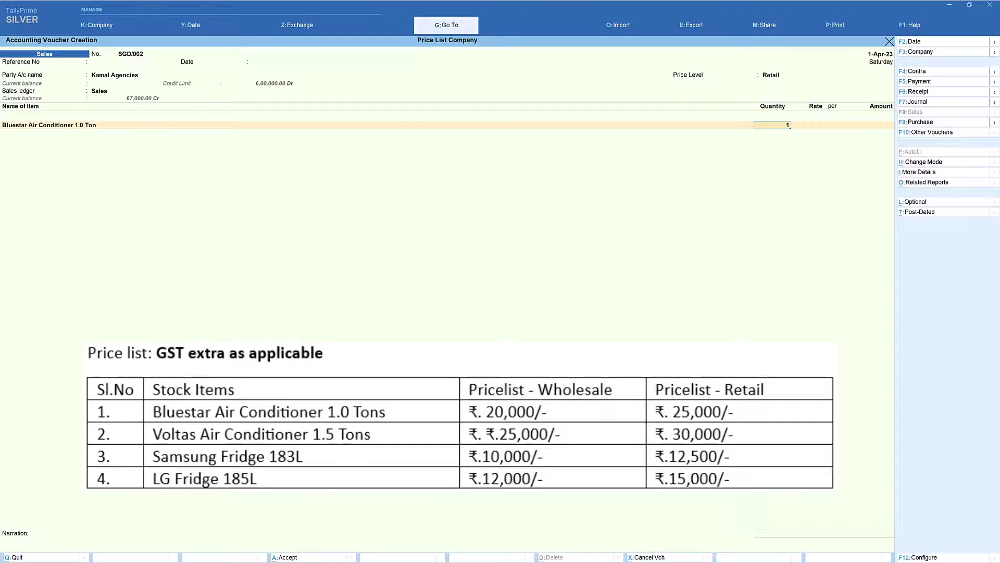
{"action": "key", "text": "Return"}
{"action": "key", "text": "Return"}
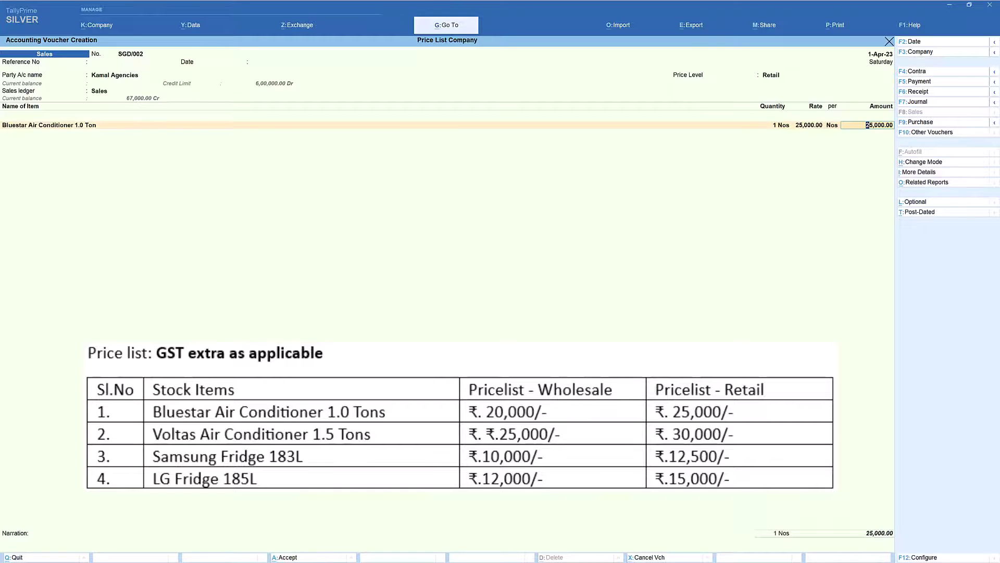
{"action": "key", "text": "Return"}
Add Voltas Air Conditioner 1.5 Tons as the second item with quantity 1 at the Retail rate
{"action": "type", "text": "V"}
{"action": "key", "text": "Return"}
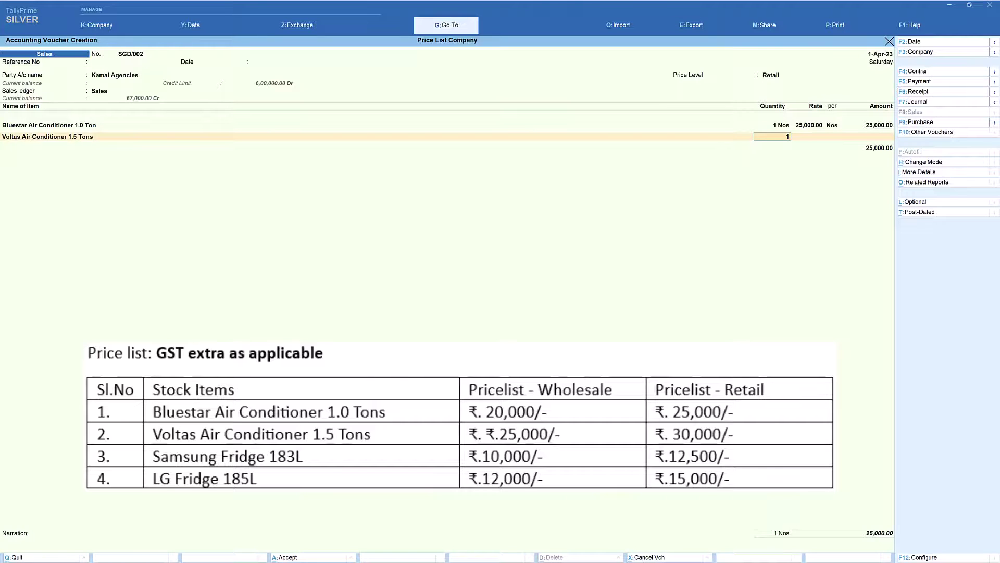
{"action": "key", "text": "Return"}
{"action": "key", "text": "Return"}
{"action": "key", "text": "Return"}
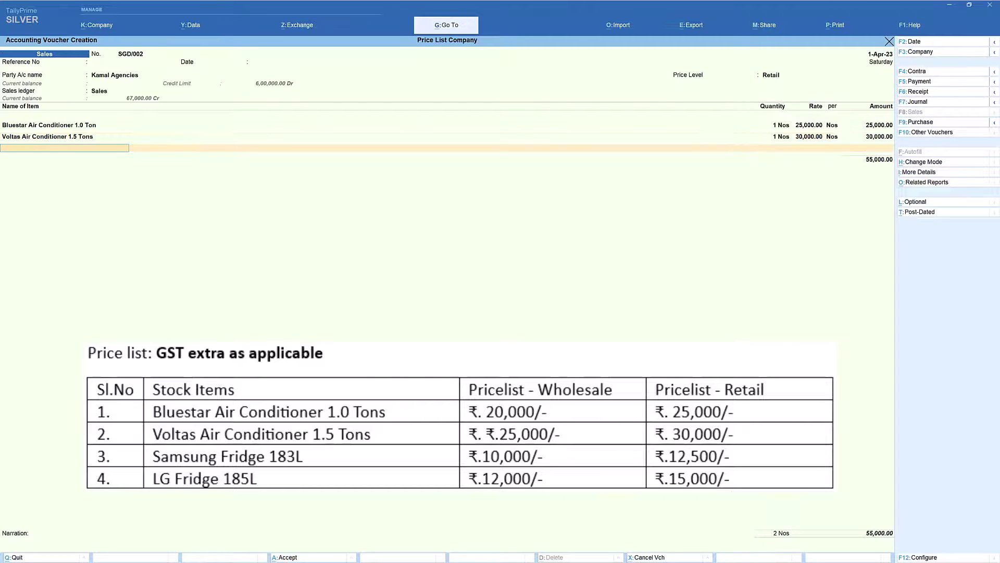
Add Samsung Fridge 183L as the third item with quantity 1, keeping the Retail price list rate
{"action": "type", "text": "Sam"}
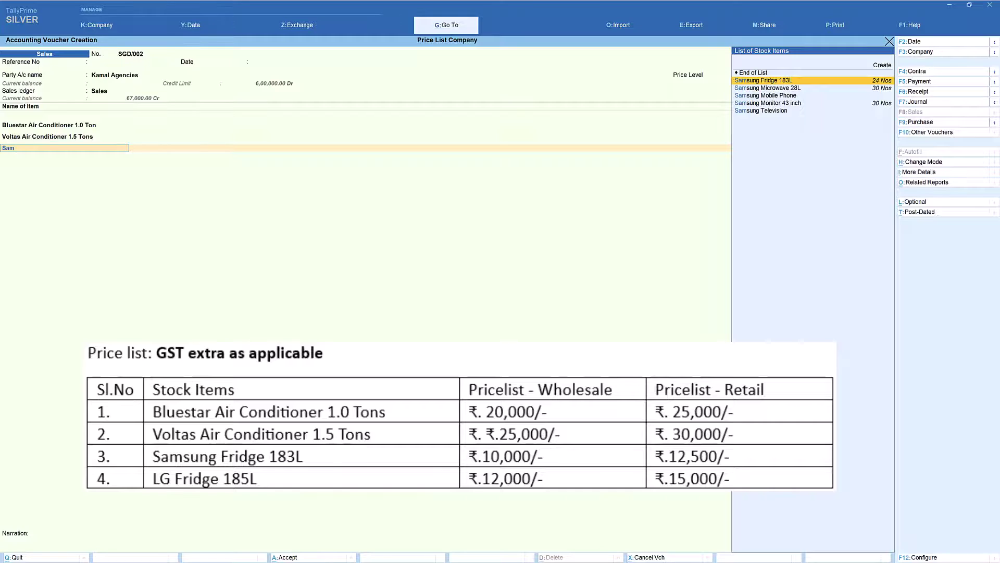
{"action": "key", "text": "Return"}
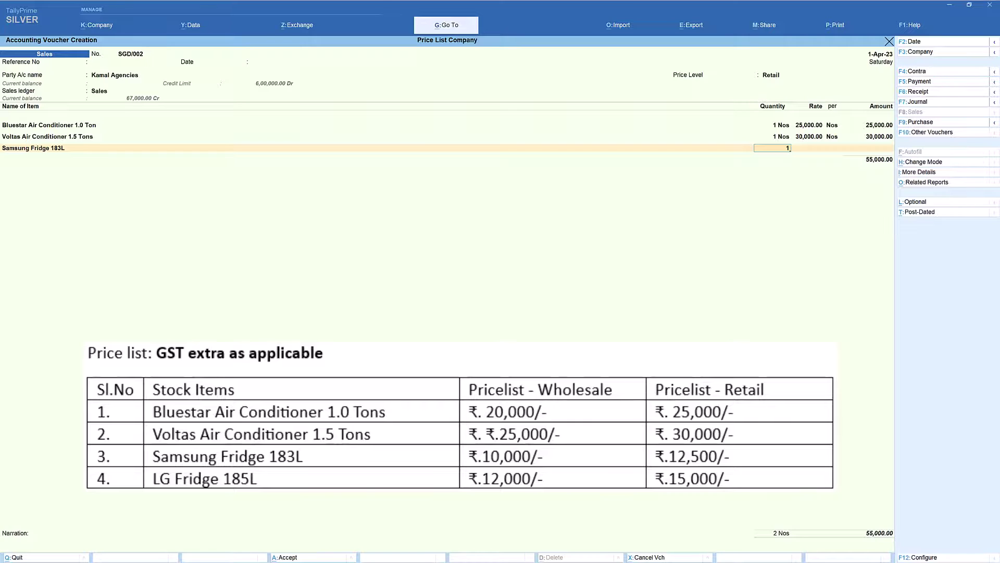
{"action": "type", "text": "1"}
{"action": "key", "text": "Return"}
{"action": "key", "text": "Return"}
{"action": "key", "text": "Return"}
{"action": "key", "text": "Return"}
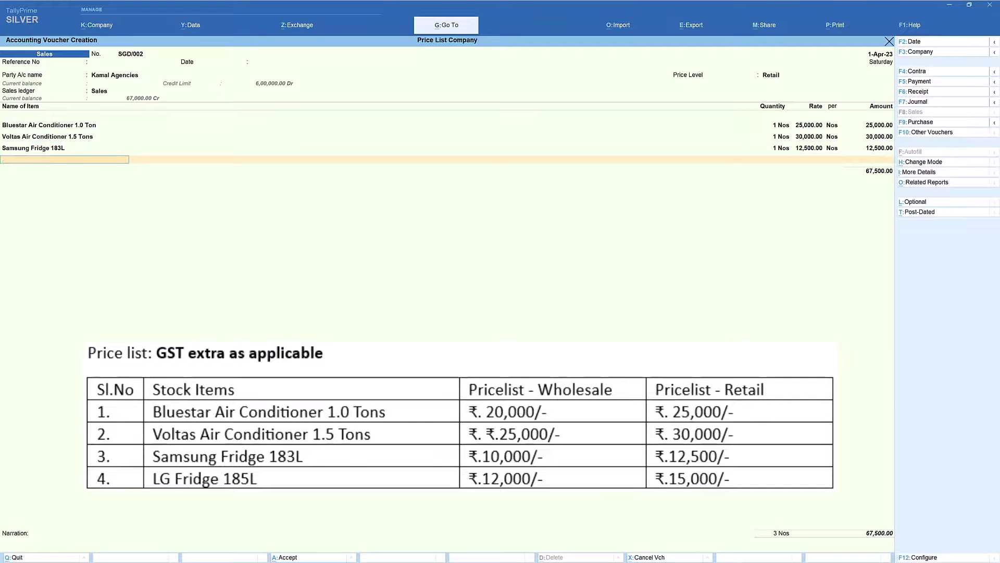
Add LG Fridge 185L as the fourth item with quantity 1 at the Retail rate and end the item list
{"action": "key", "text": "Down"}
{"action": "key", "text": "Return"}
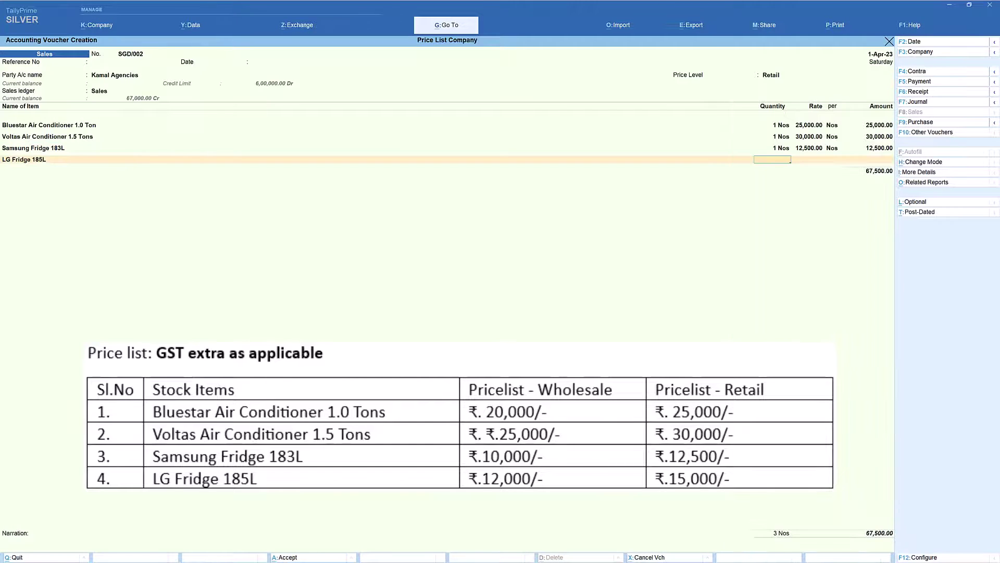
{"action": "key", "text": "Return"}
{"action": "key", "text": "Return"}
{"action": "key", "text": "Return"}
{"action": "key", "text": "Return"}
{"action": "key", "text": "Return"}
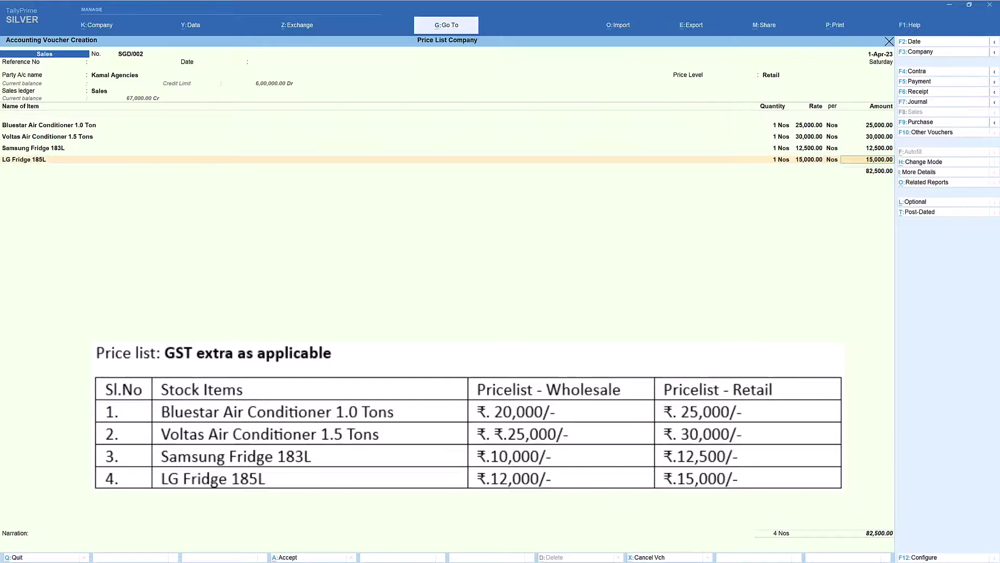
Add the CGST and SGST ledgers below the stock items, accepting the calculated tax amounts
{"action": "type", "text": "Cgs"}
{"action": "key", "text": "Return"}
{"action": "key", "text": "Return"}
{"action": "type", "text": "Sgs"}
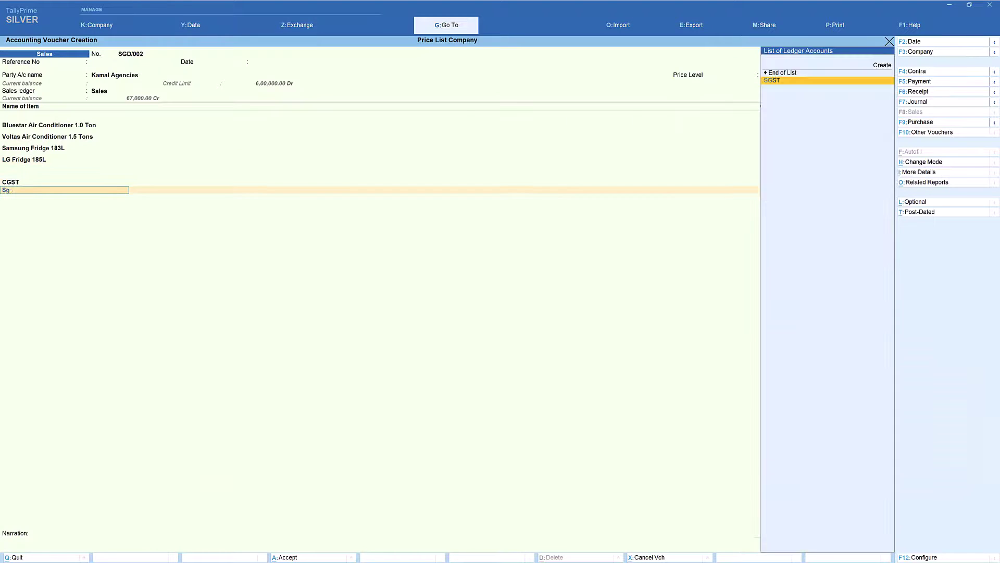
{"action": "key", "text": "Return"}
{"action": "key", "text": "Return"}
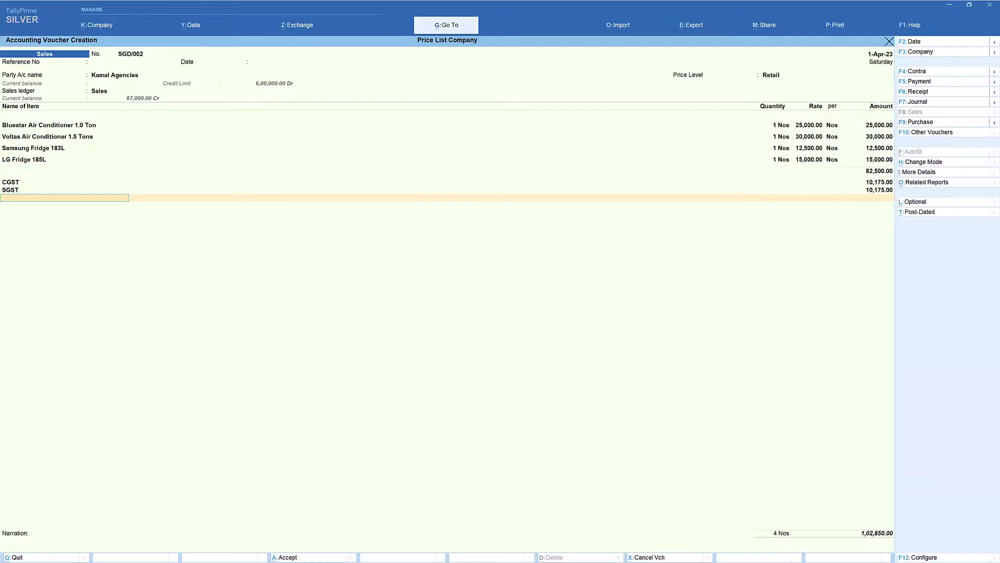
Accept the bill-wise details for Kamal Agencies as a New Ref with 30 days' credit and save the sales voucher
{"action": "key", "text": "Return"}
{"action": "key", "text": "Return"}
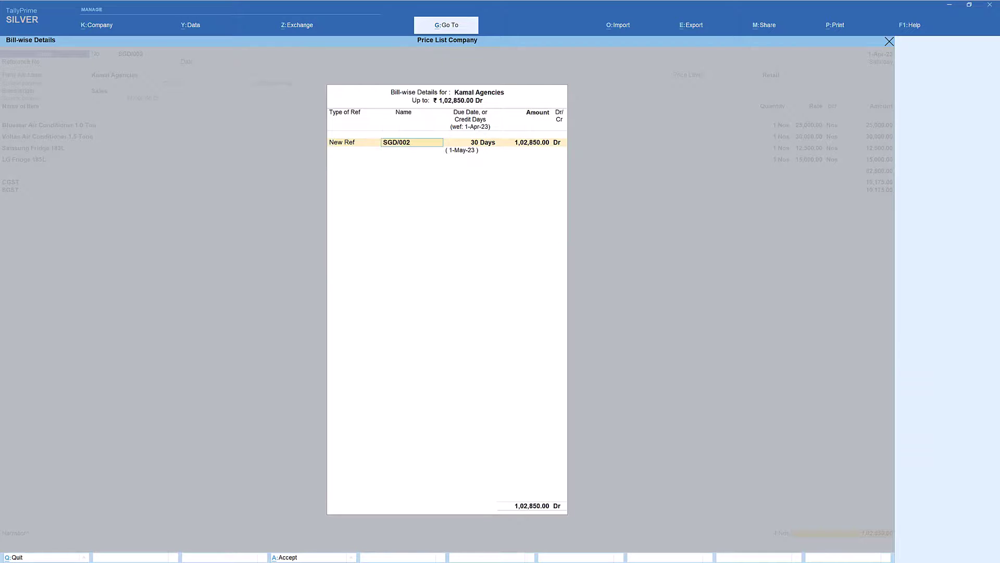
{"action": "key", "text": "Return"}
{"action": "key", "text": "Return"}
{"action": "key", "text": "Return"}
{"action": "key", "text": "Return"}
{"action": "key", "text": "Return"}
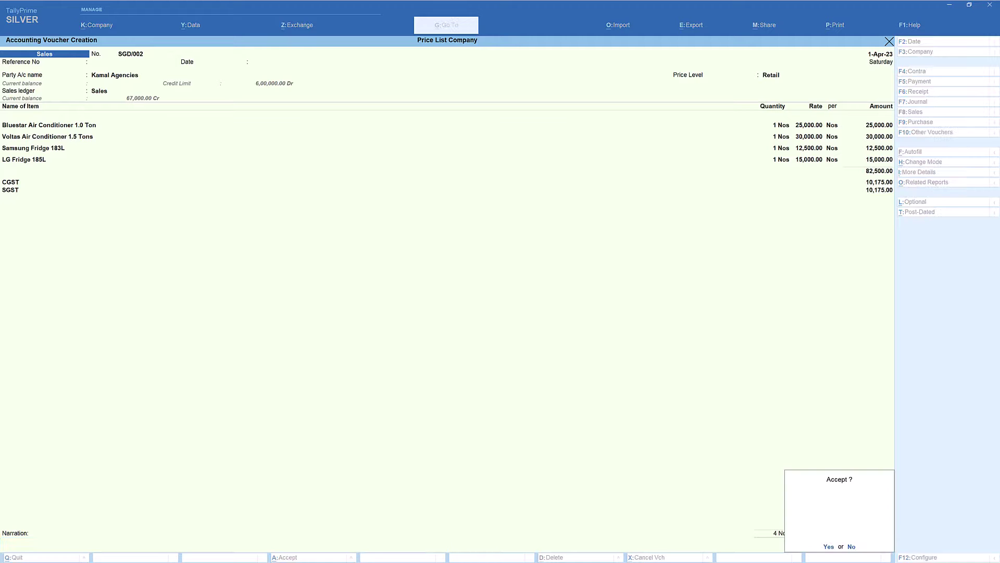
{"action": "key", "text": "Return"}
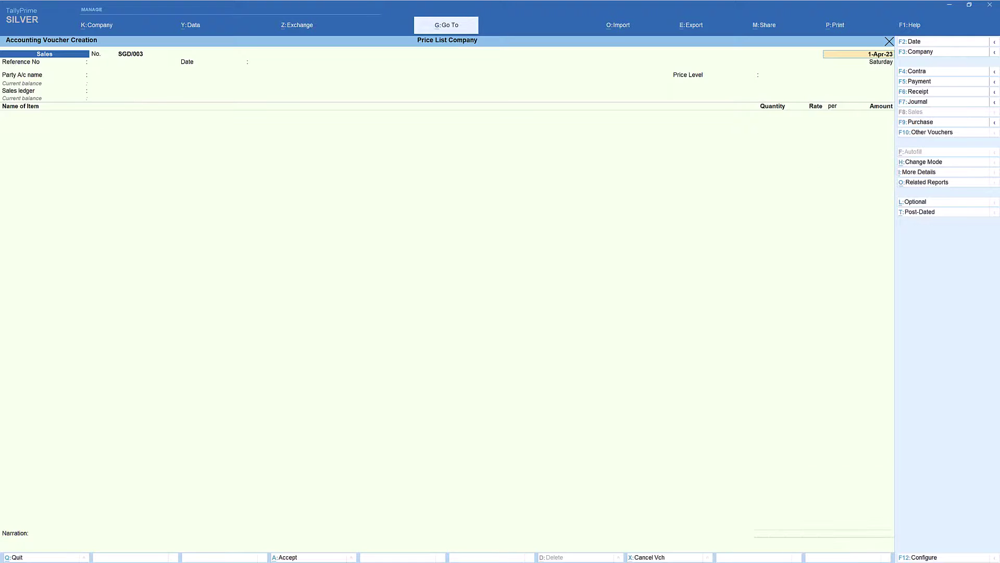